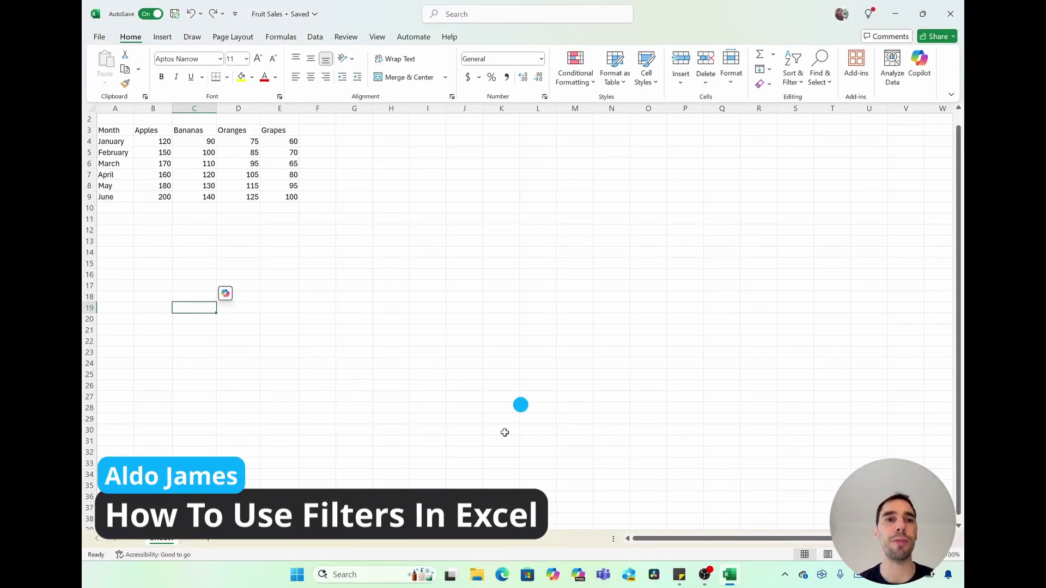
Select header cells A3:E3 (Month to Grapes) and switch on Filter from Sort & Filter
scroll(505, 432, up, 3)
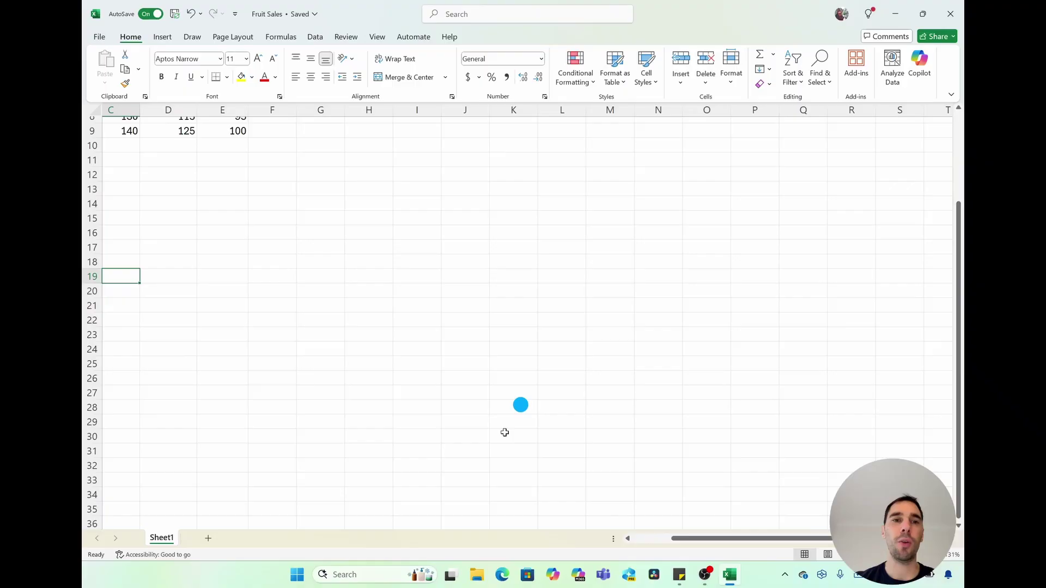
scroll(505, 432, left, 2)
scroll(505, 432, up, 3)
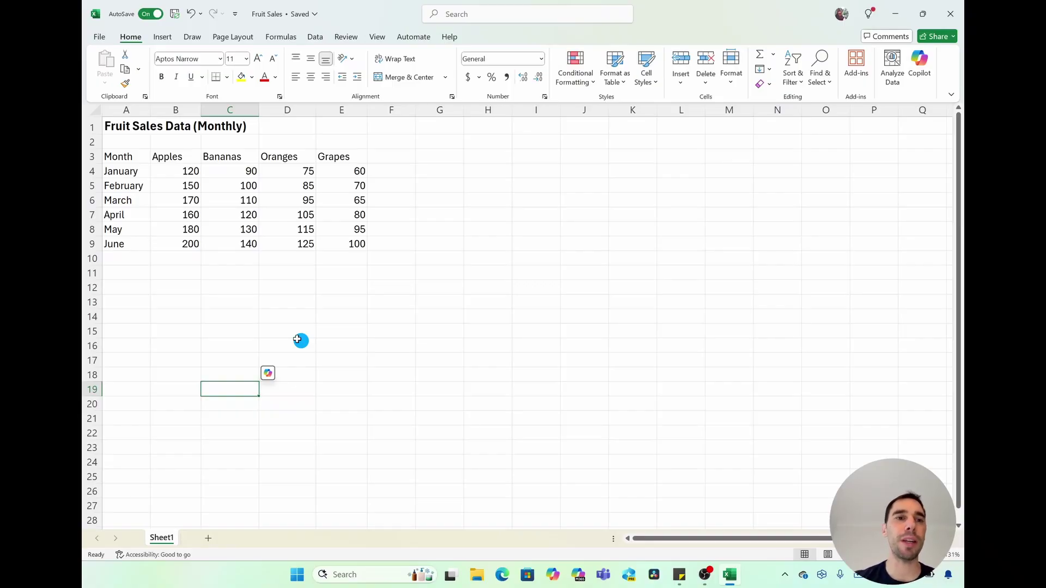
drag(110, 155, 322, 157)
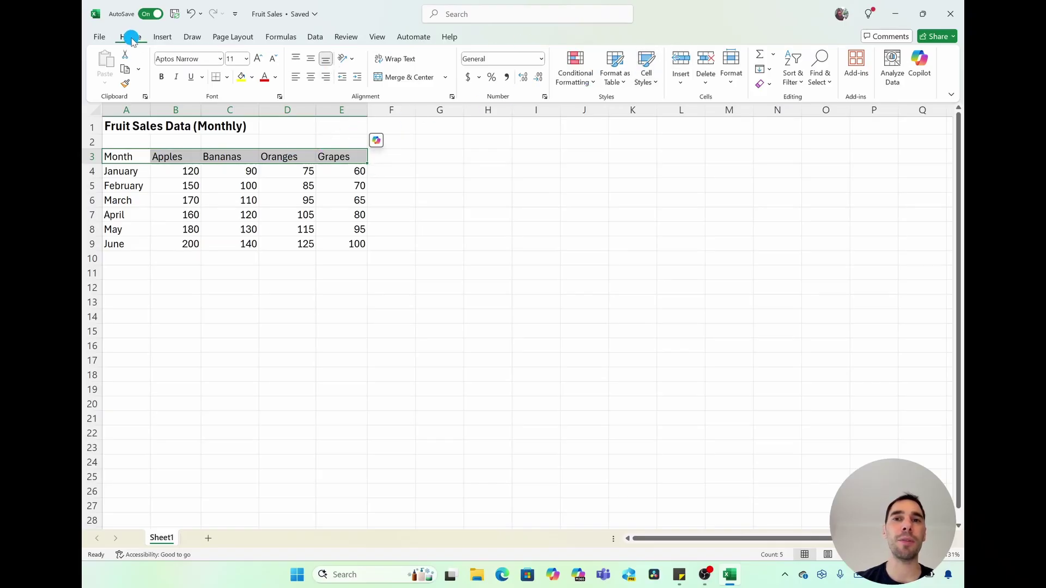
click(801, 81)
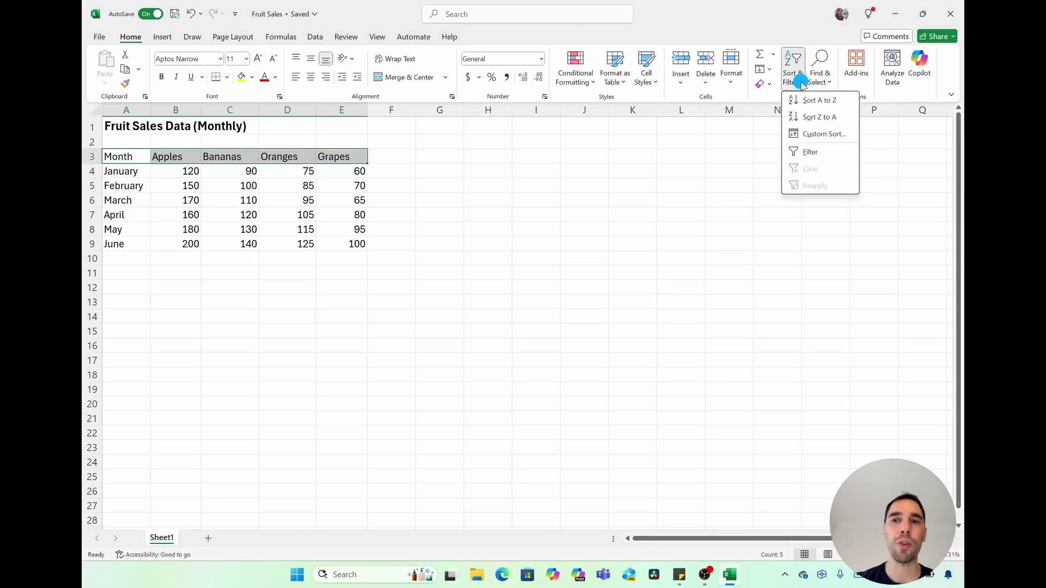
click(829, 155)
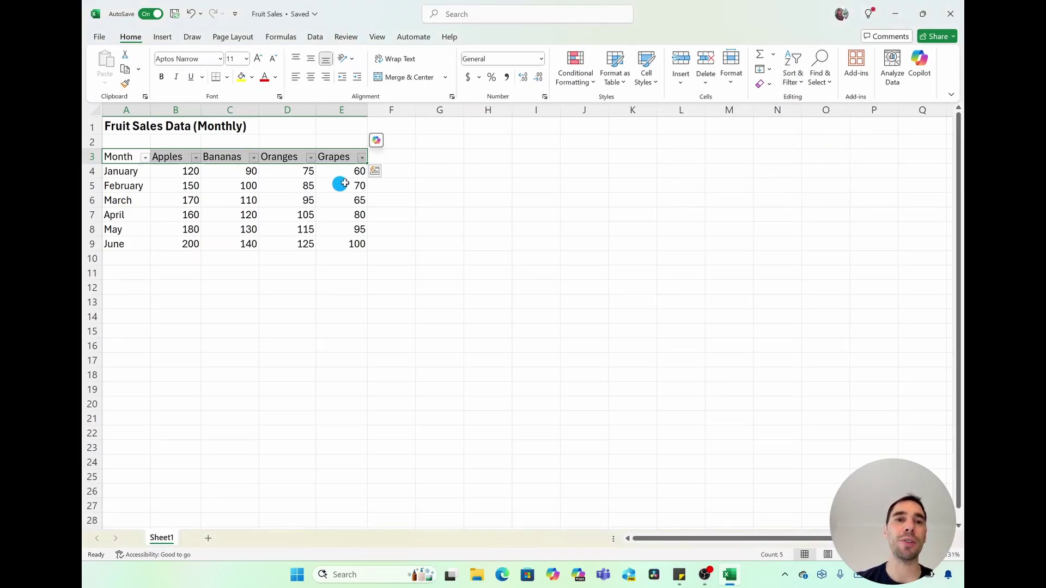
Preview the Grapes, Oranges and Bananas header filter dropdowns without changing anything
click(397, 159)
click(361, 157)
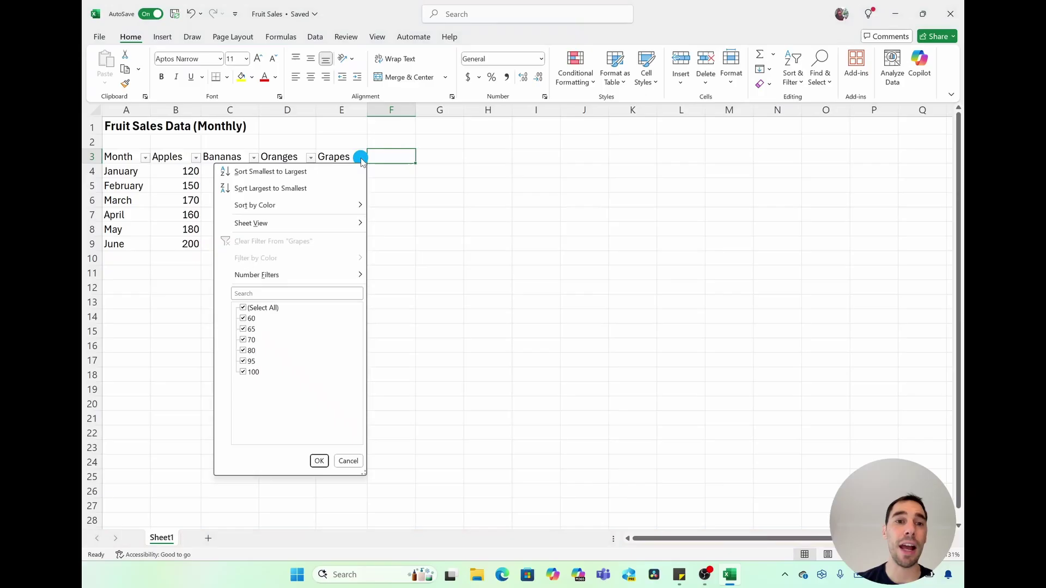
click(362, 157)
click(311, 158)
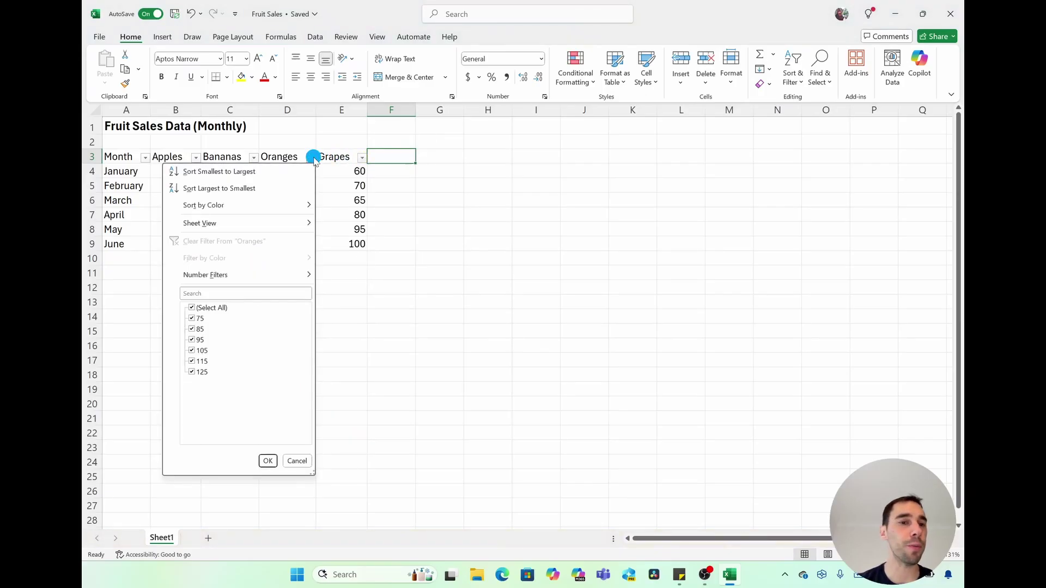
click(312, 157)
click(249, 158)
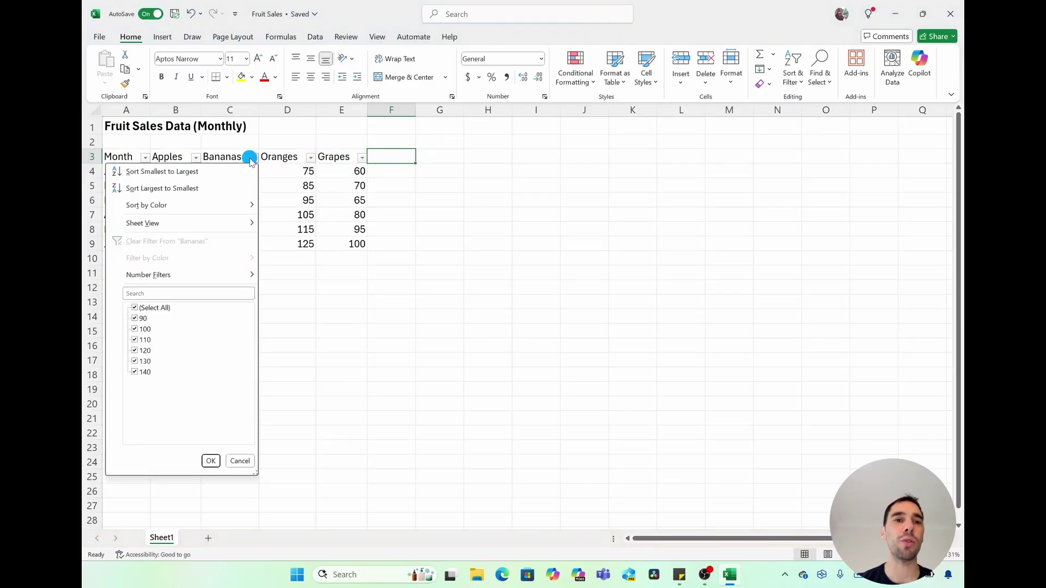
click(249, 158)
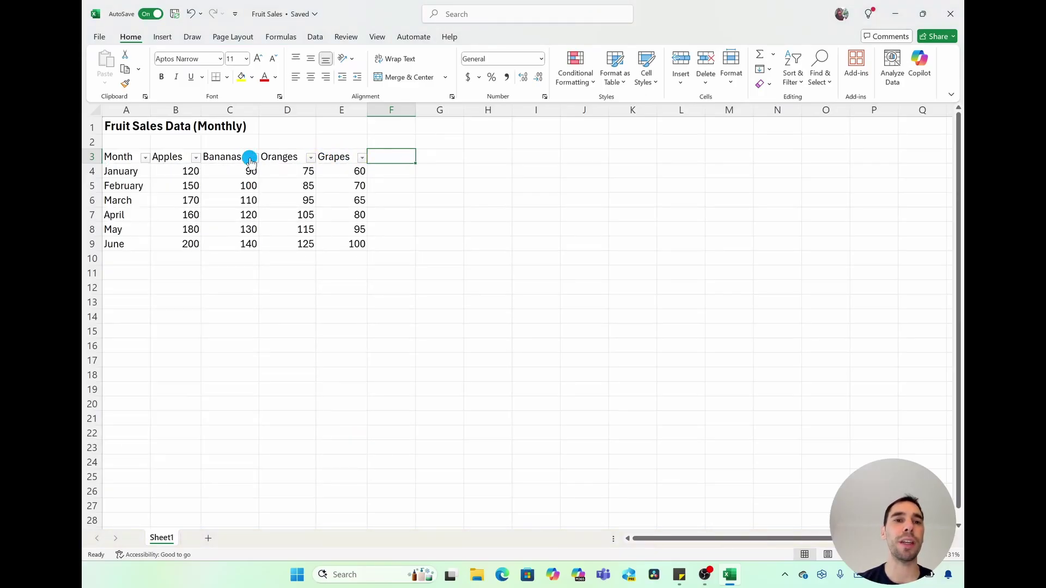
Filter the Oranges column to only 105, 115 and 125
click(312, 159)
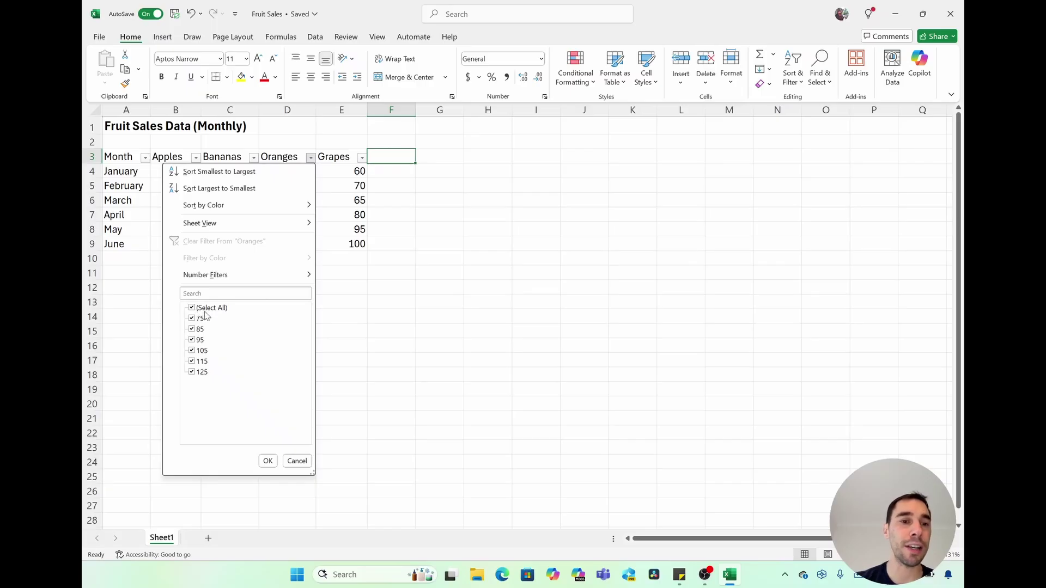
click(197, 309)
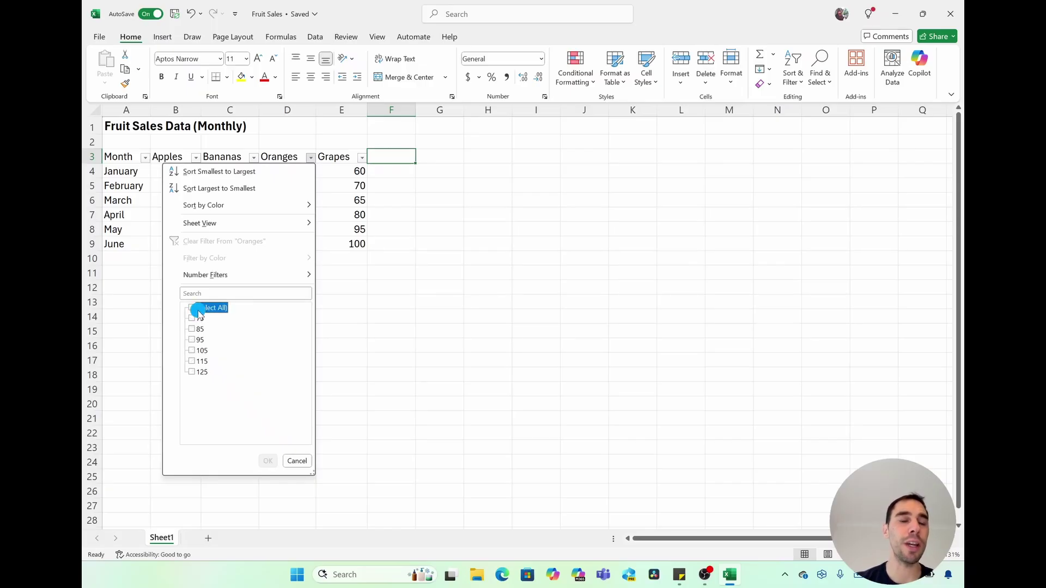
click(197, 350)
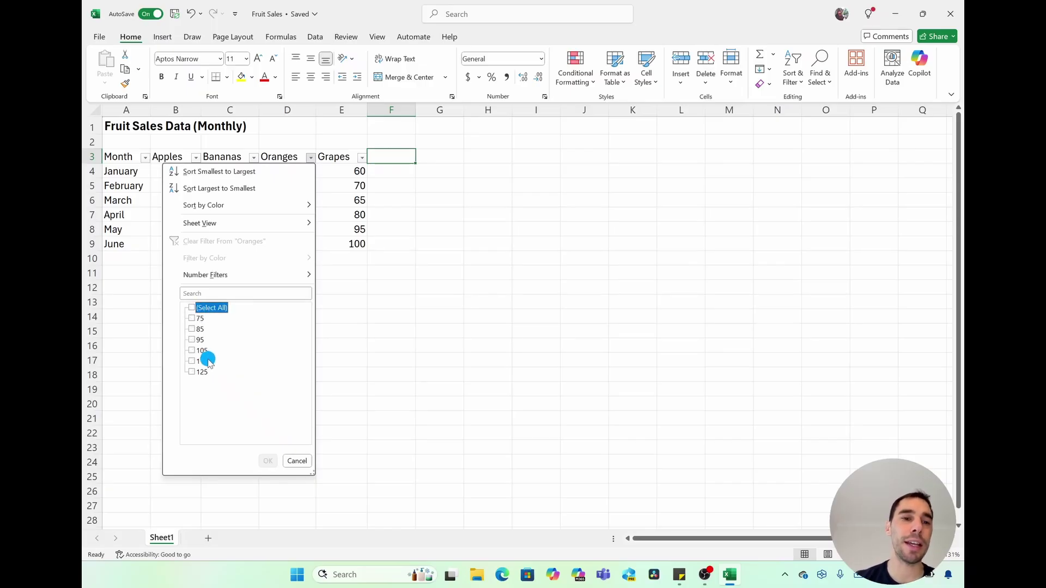
click(195, 362)
click(193, 372)
click(268, 461)
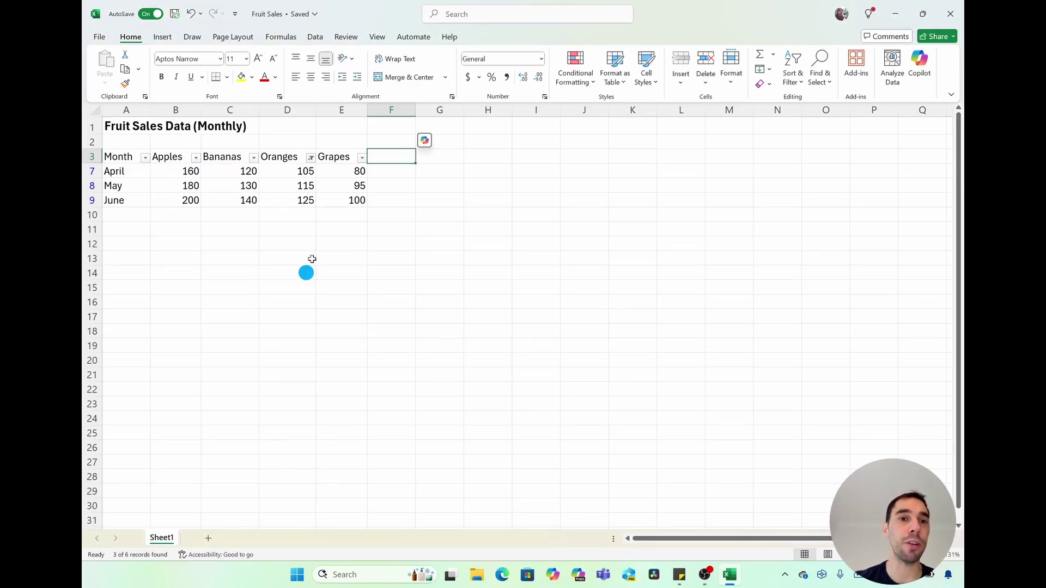
Uncheck Apples values 160 and 180 so only 200 remains alongside the Oranges filter
click(311, 157)
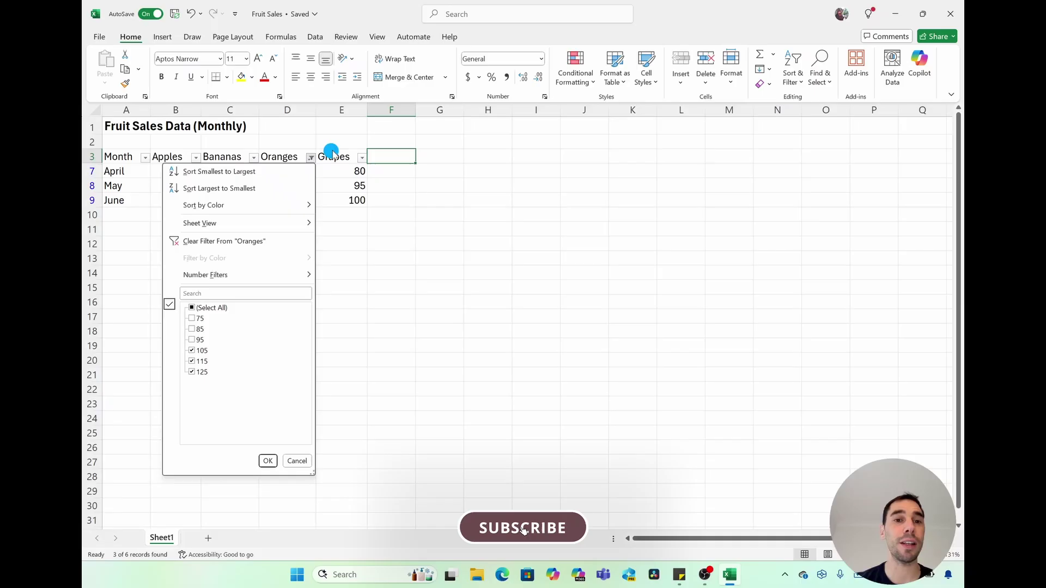
click(333, 154)
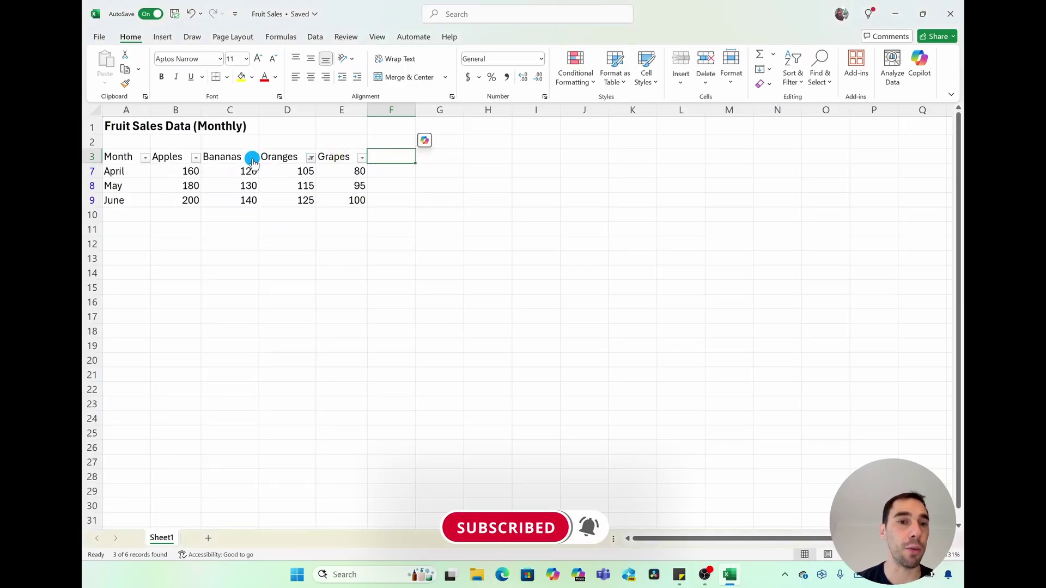
click(195, 158)
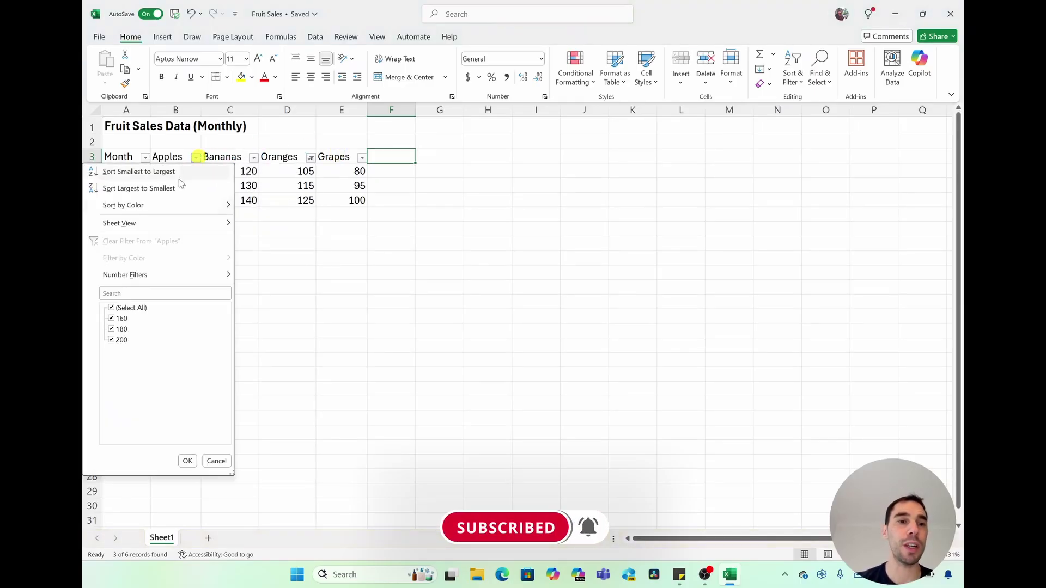
click(111, 319)
click(111, 329)
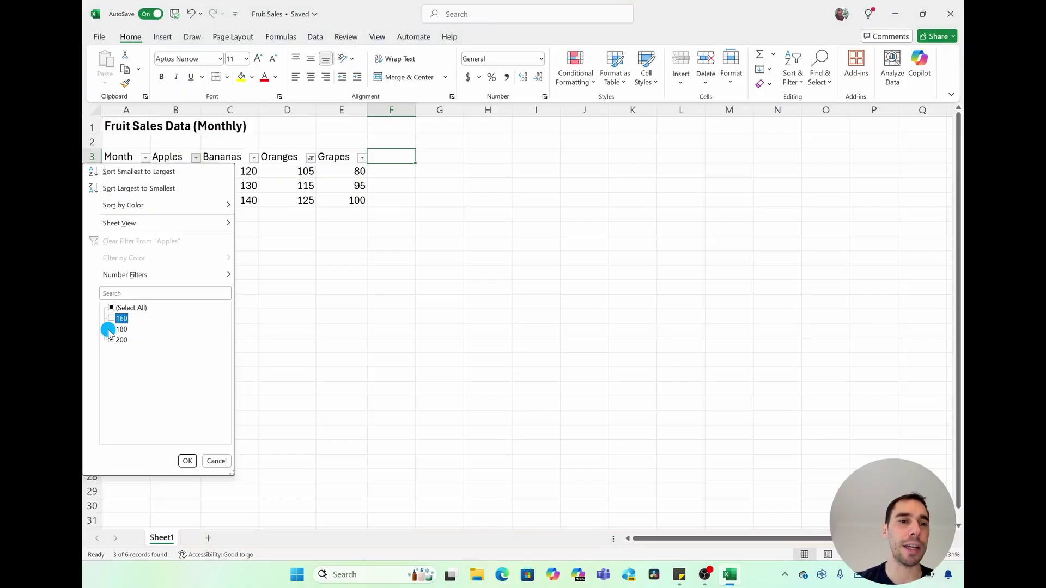
click(187, 461)
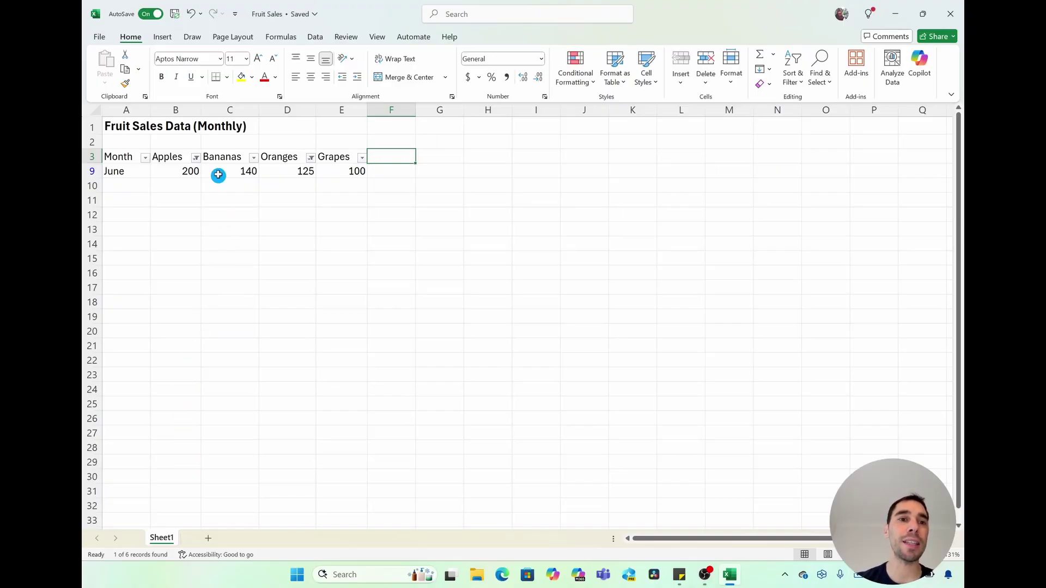
click(195, 158)
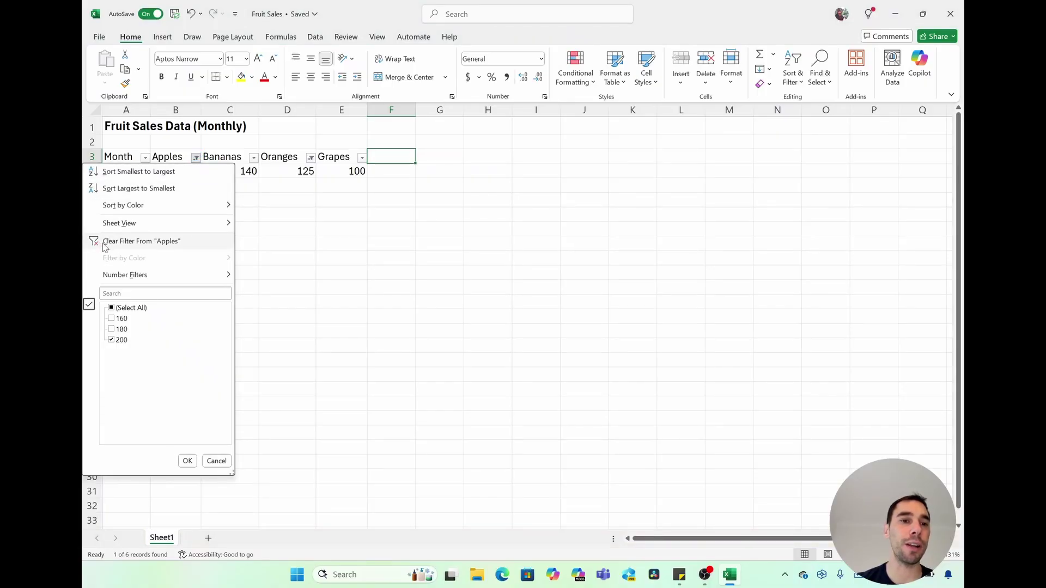
click(147, 243)
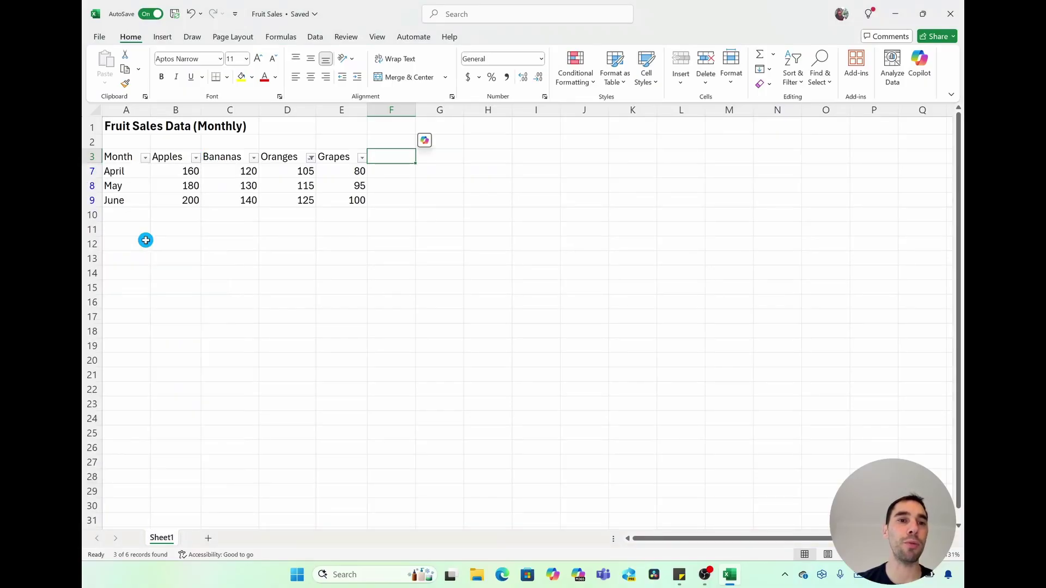
click(311, 157)
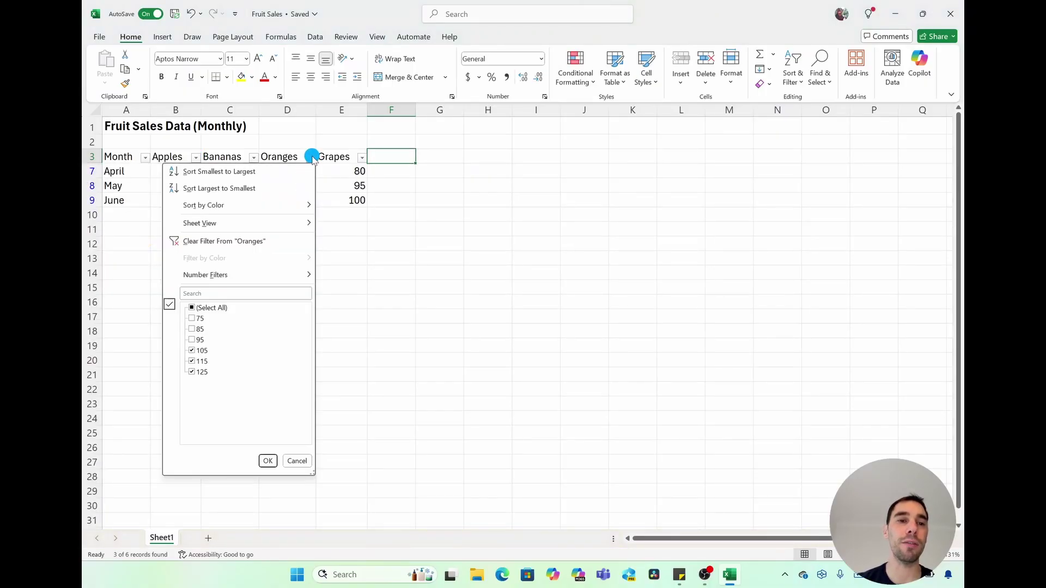
click(254, 242)
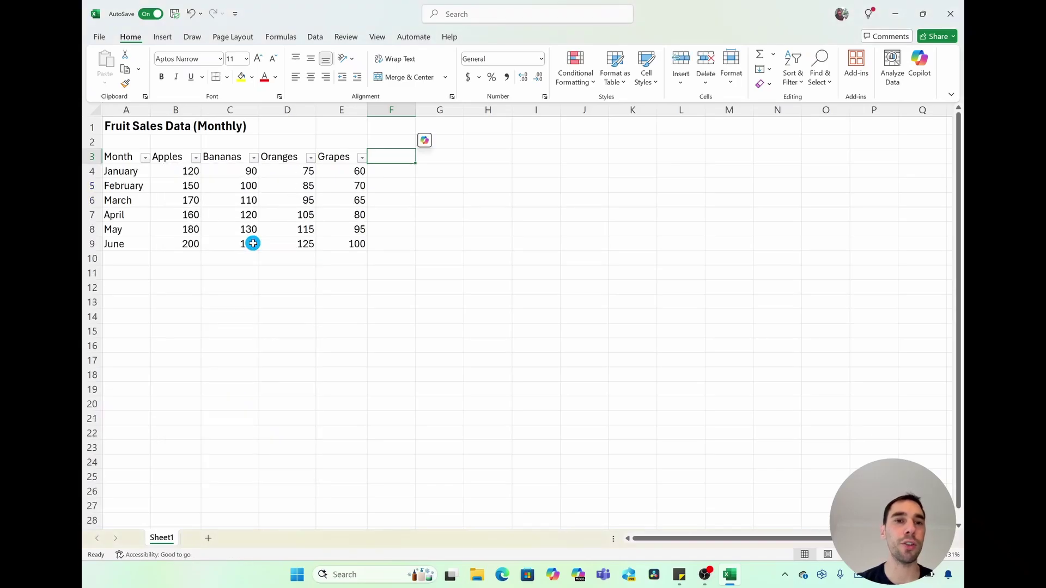
key(ctrl+z)
key(ctrl+z)
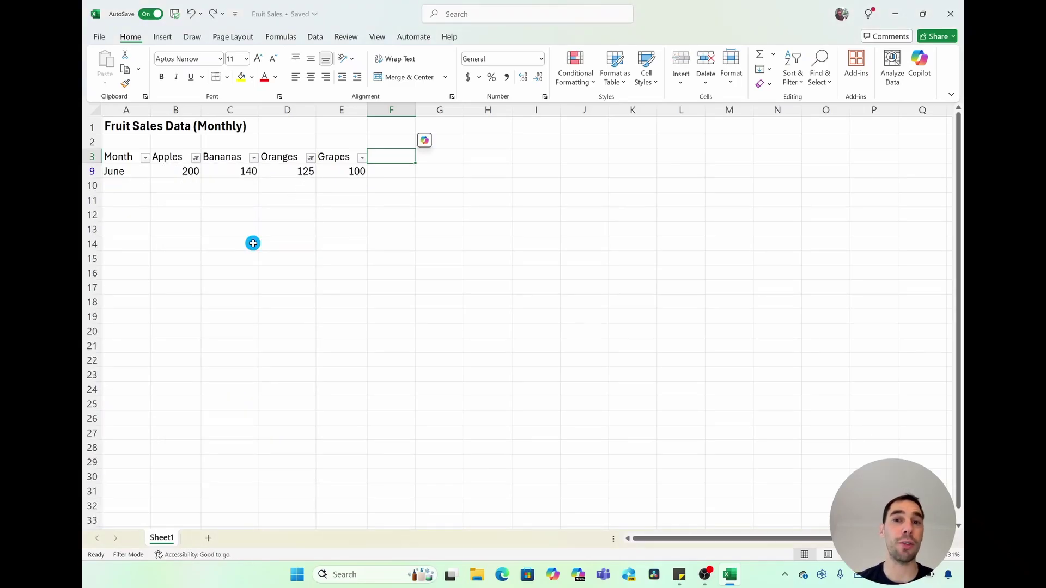
With cell A3 selected, use Sort & Filter > Clear to remove every active filter
click(135, 157)
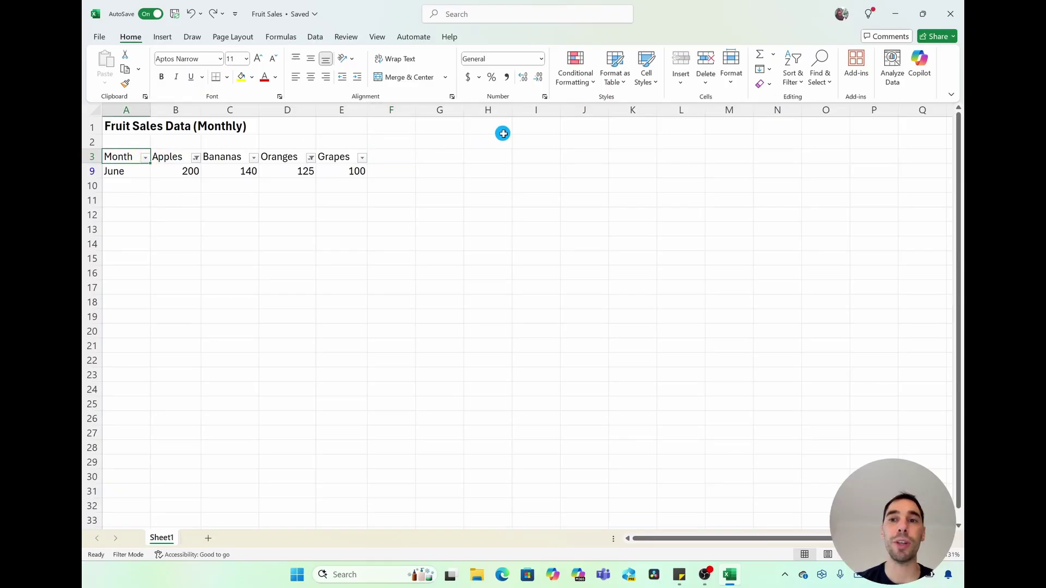
click(800, 86)
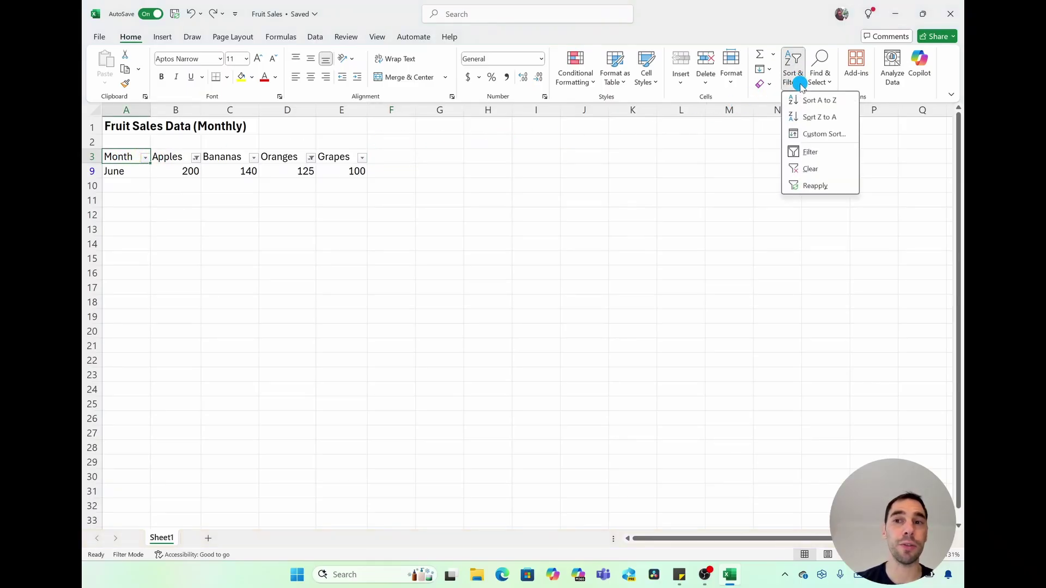
click(817, 170)
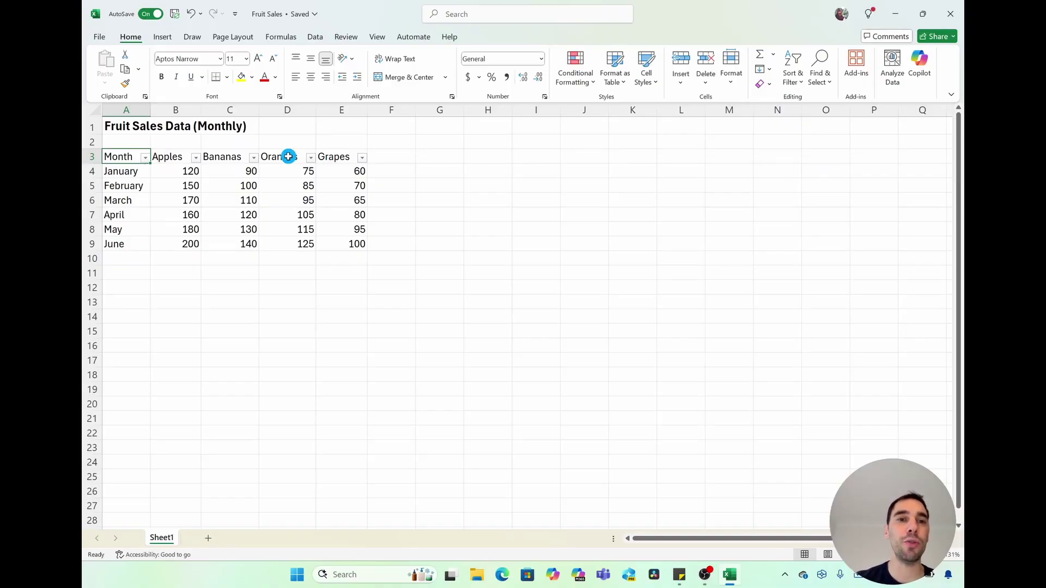
Exclude Oranges 85, 105 and 125 to show January, March and May, then clear the Oranges filter
click(310, 157)
click(196, 329)
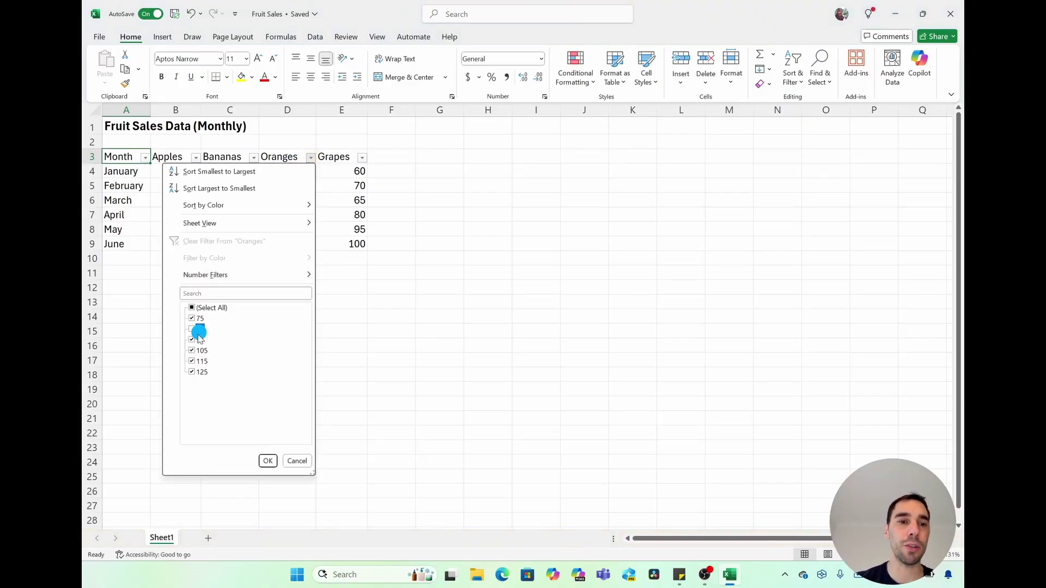
click(196, 350)
click(196, 372)
click(268, 460)
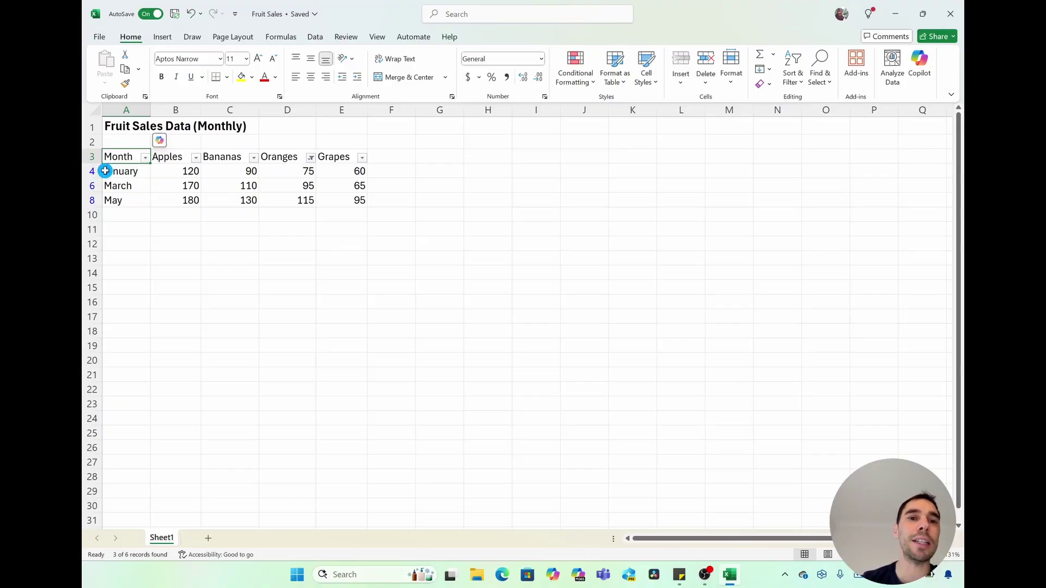
click(311, 159)
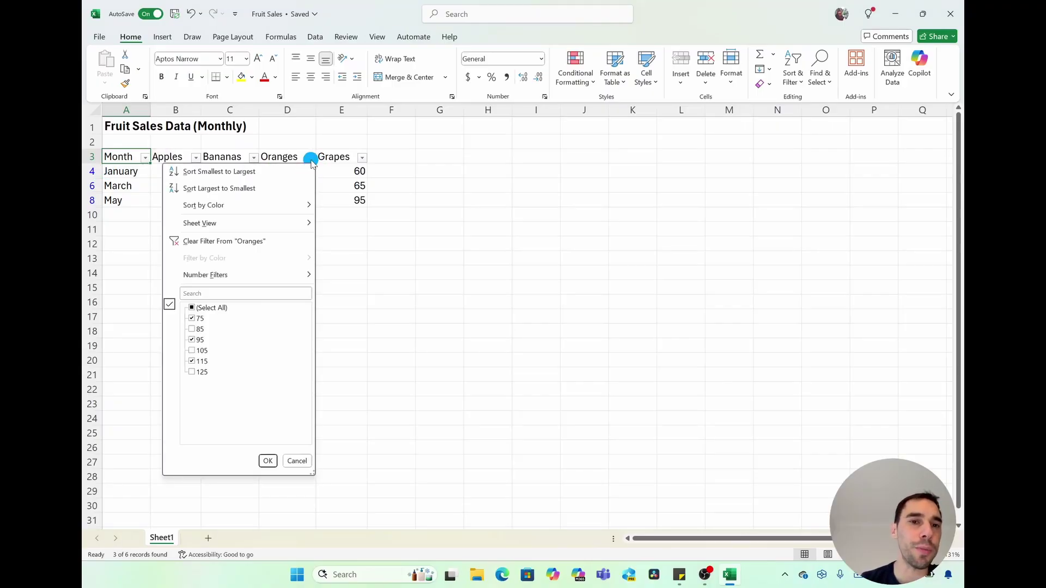
click(233, 246)
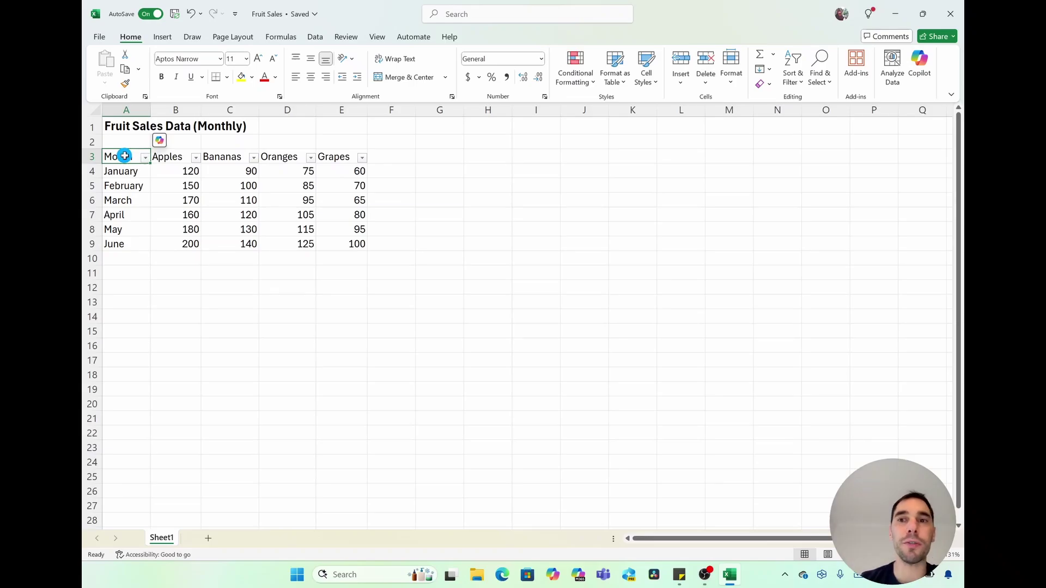
Select headers A3:E3 and toggle Filter off from Sort & Filter
drag(125, 157, 346, 159)
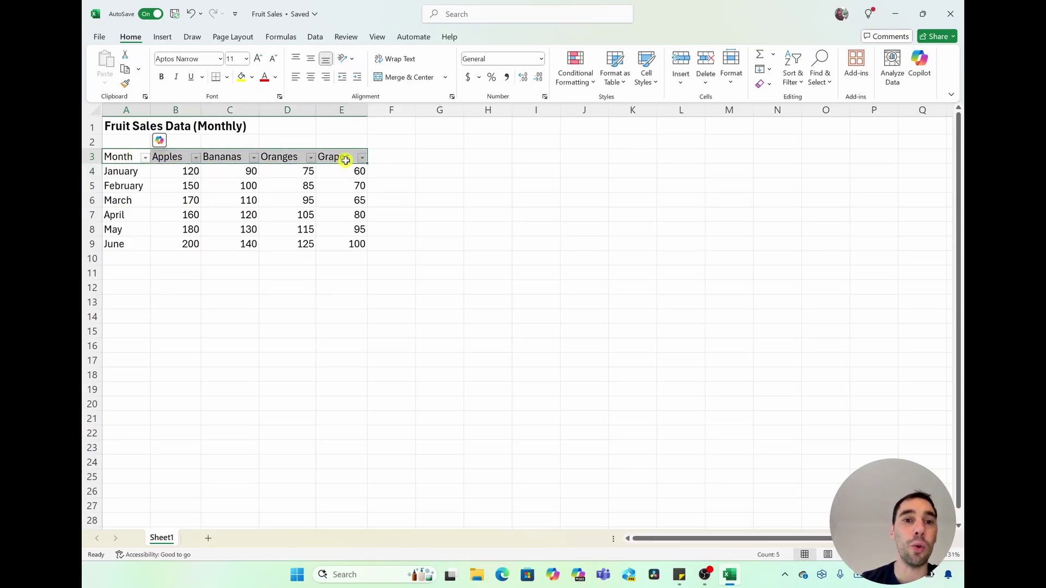
click(794, 82)
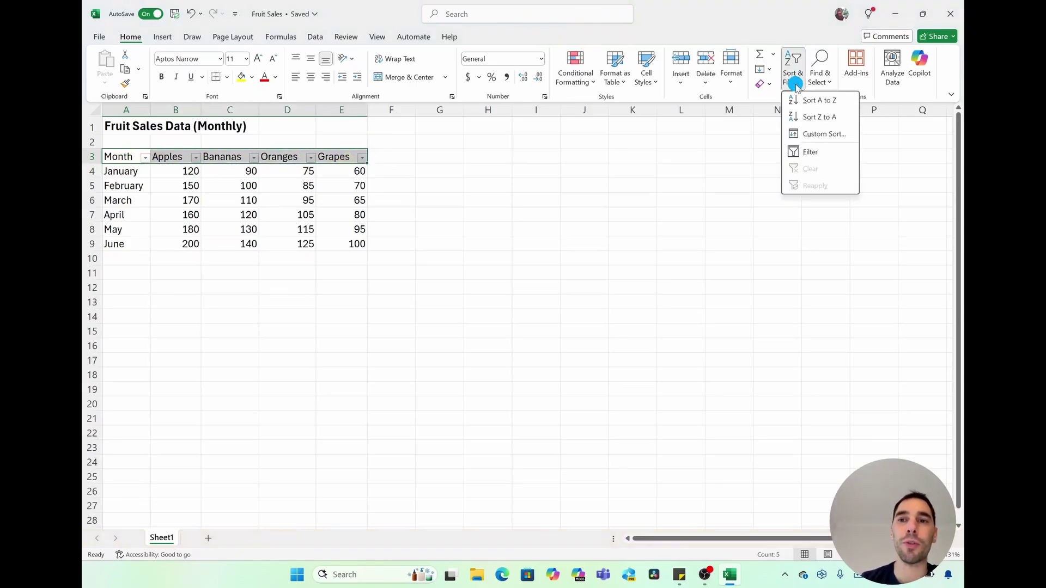
click(825, 155)
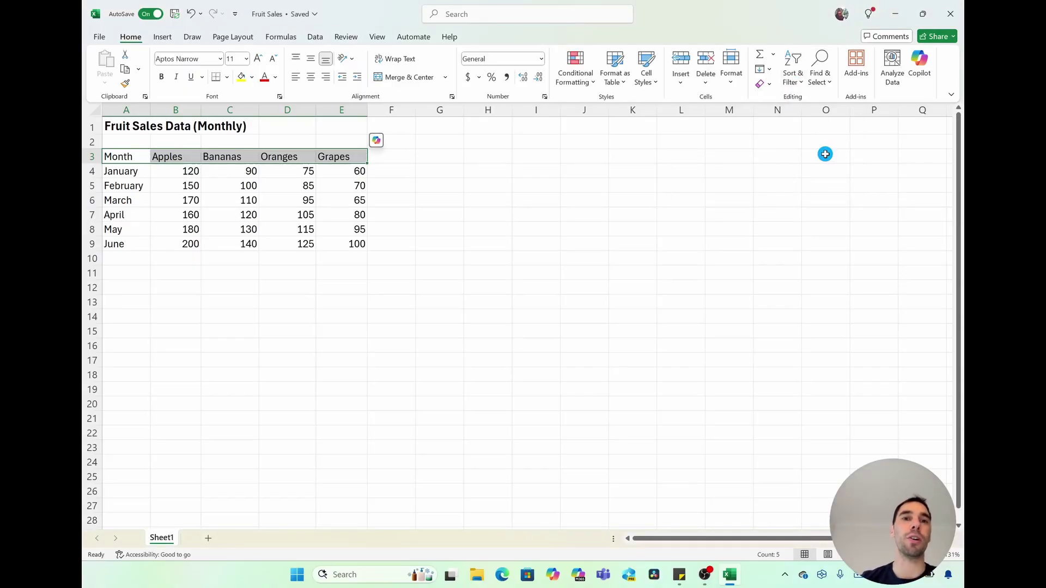
click(453, 165)
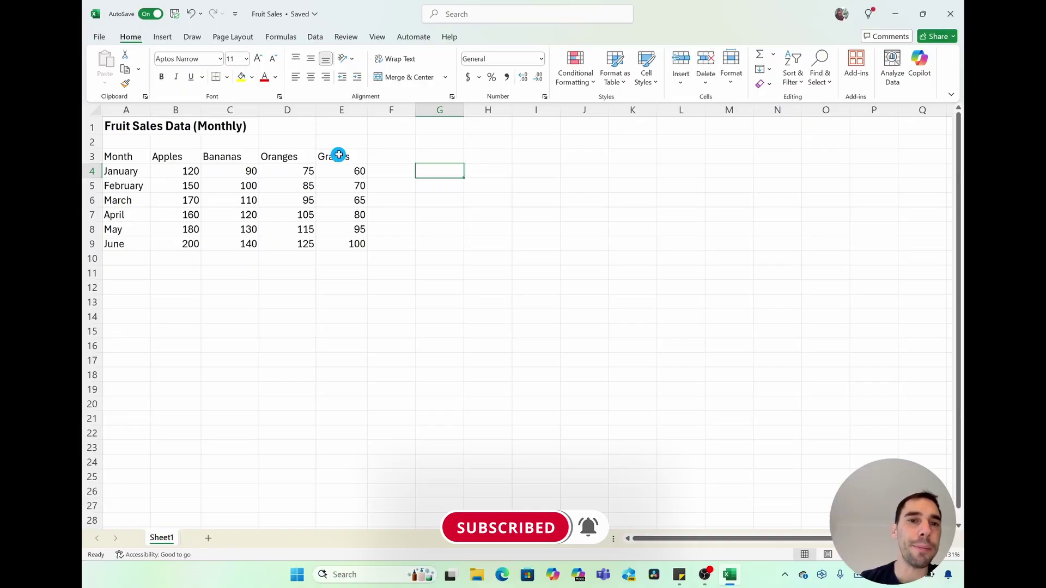
Select E3:E9 and turn on Filter for the Grapes column only
drag(338, 155, 337, 246)
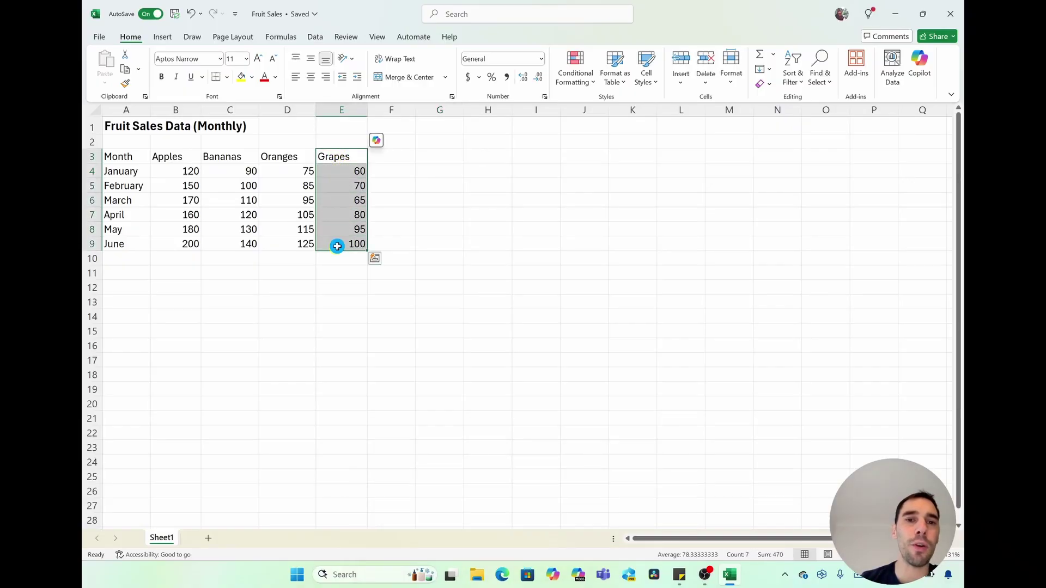
click(792, 76)
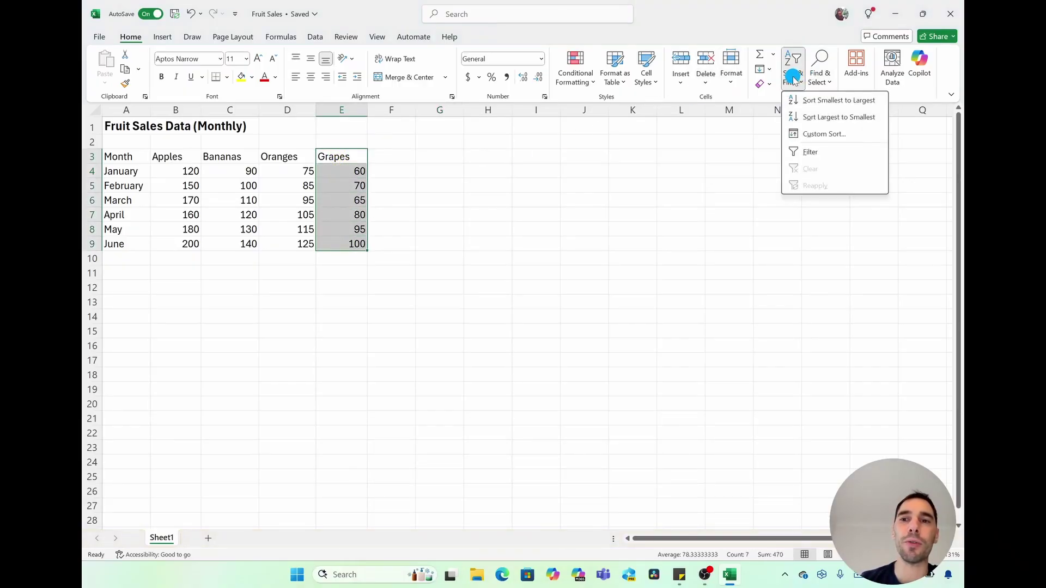
click(822, 155)
Filter Grapes to 60, 65 and 70, then undo with Ctrl+Z to show all months
click(363, 157)
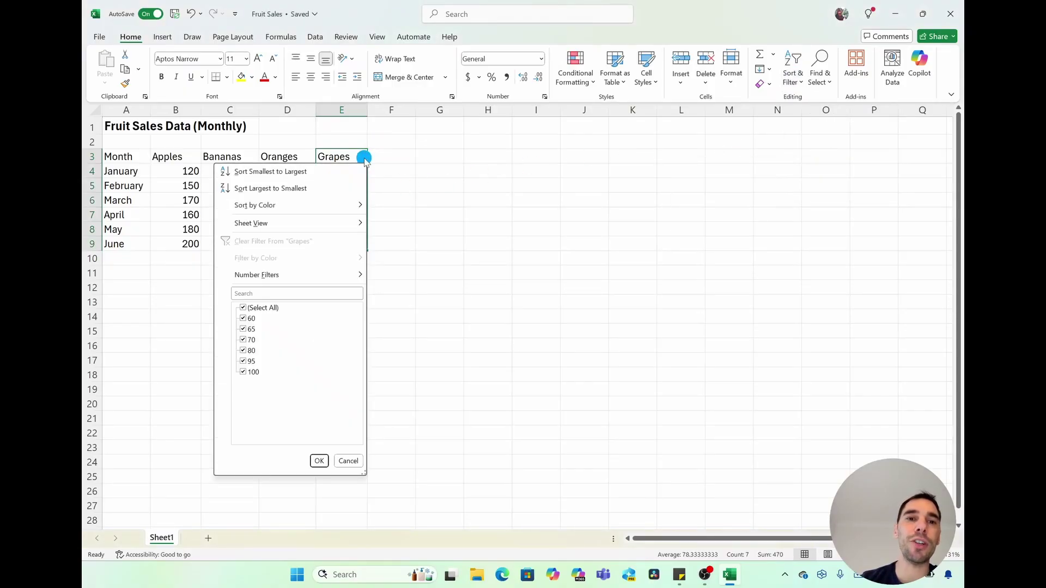
click(244, 308)
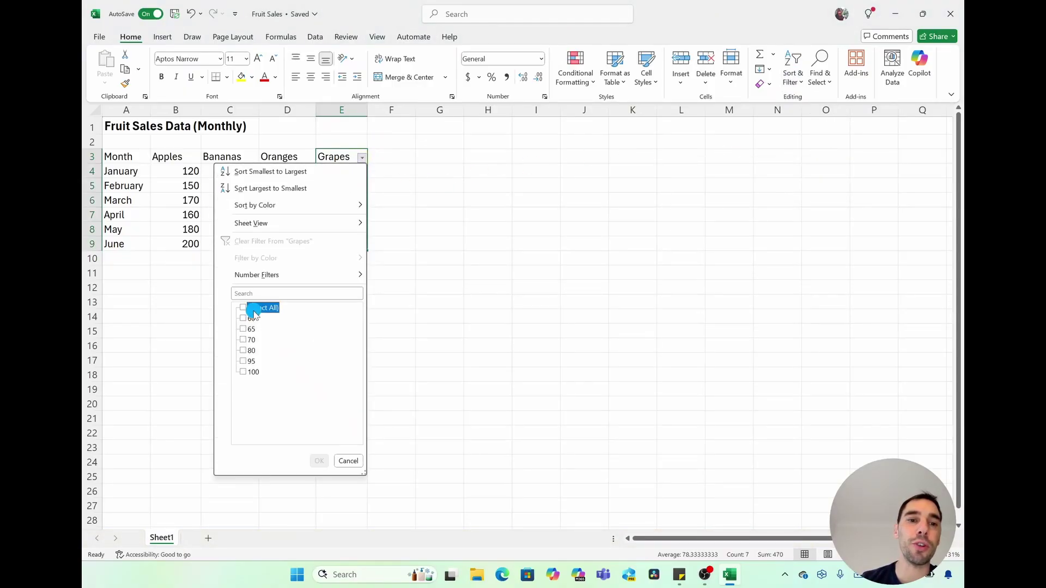
click(243, 319)
click(244, 330)
click(244, 340)
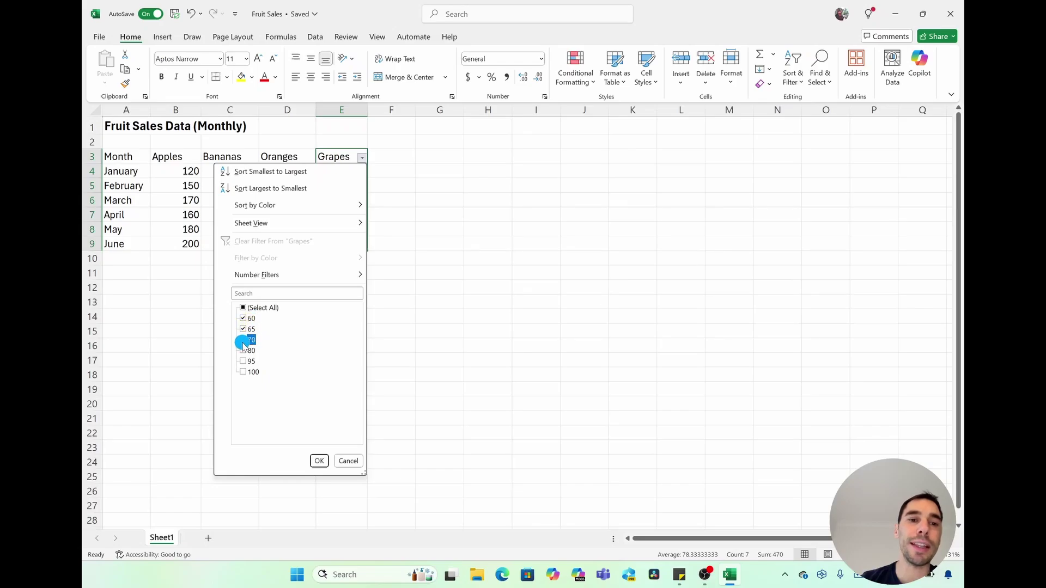
click(320, 462)
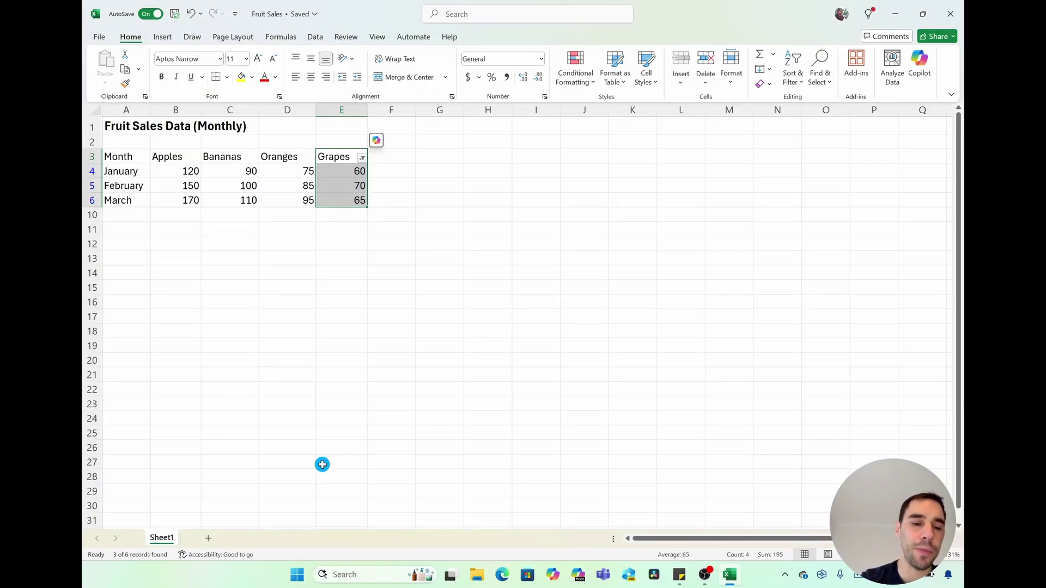
key(ctrl+z)
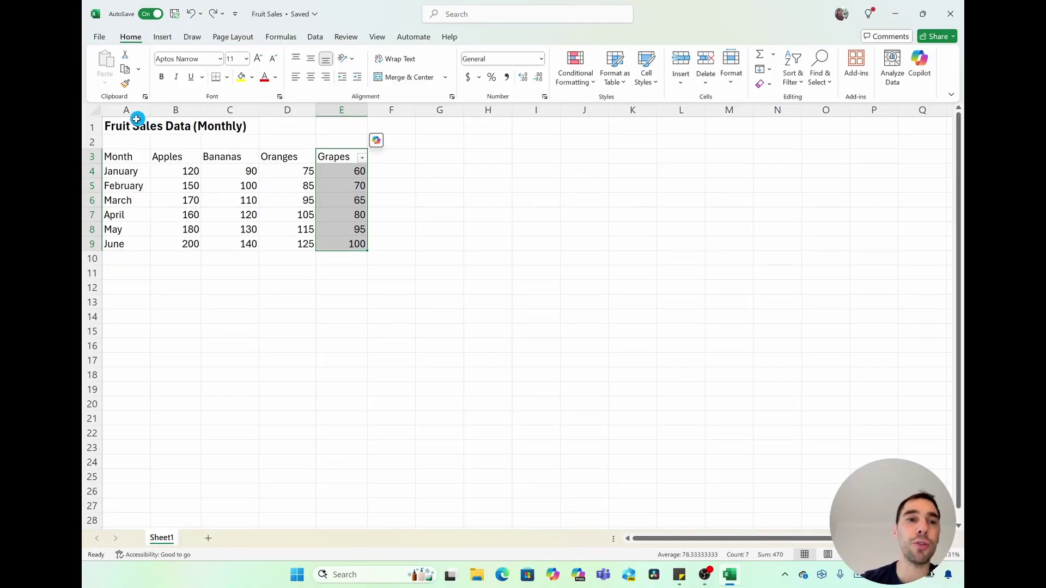
Select A3:E3 and toggle Filter off and on so all five headers get dropdowns
drag(116, 156, 349, 157)
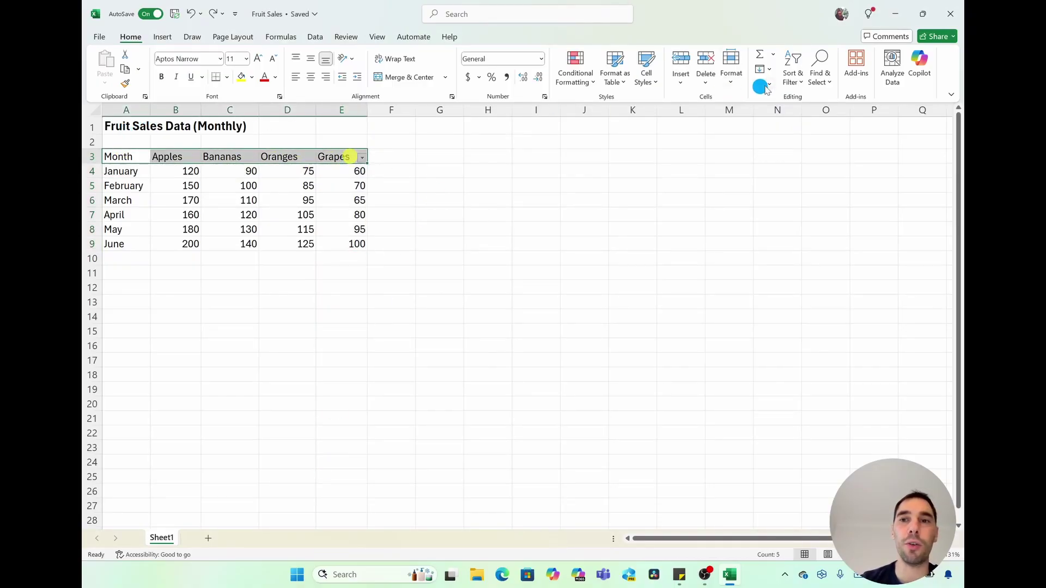
click(792, 74)
click(809, 158)
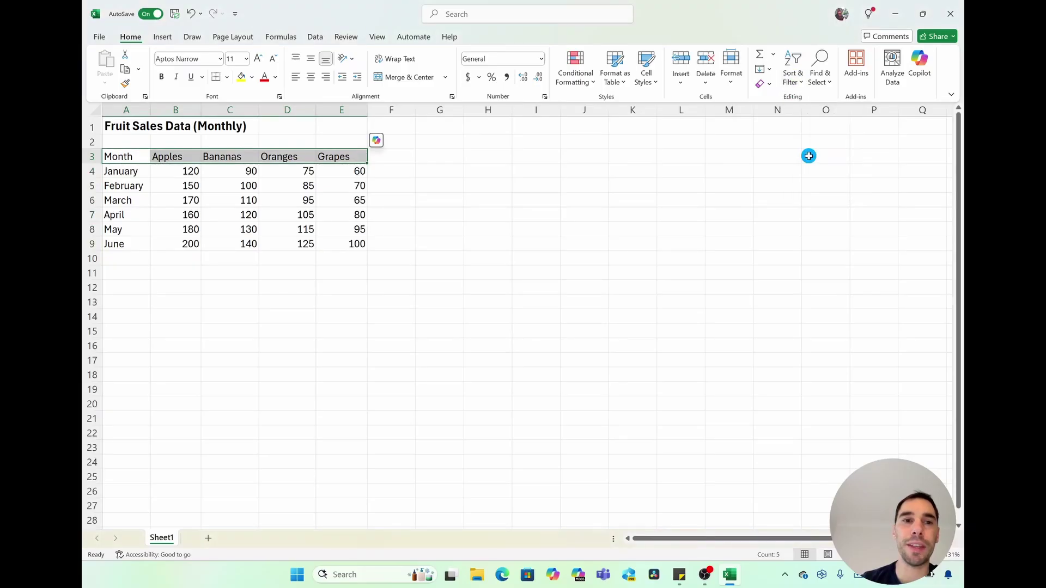
click(804, 151)
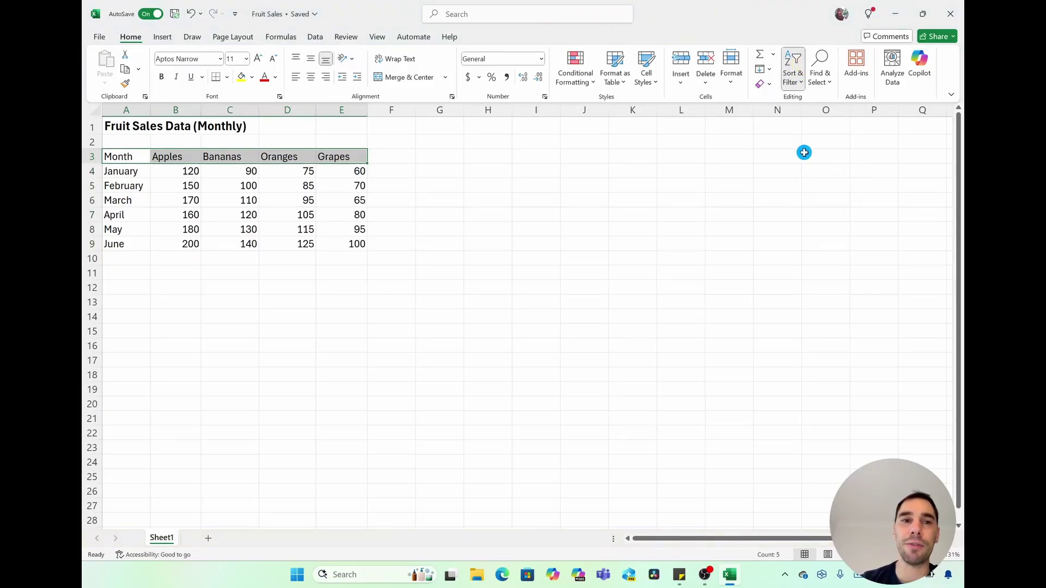
click(407, 162)
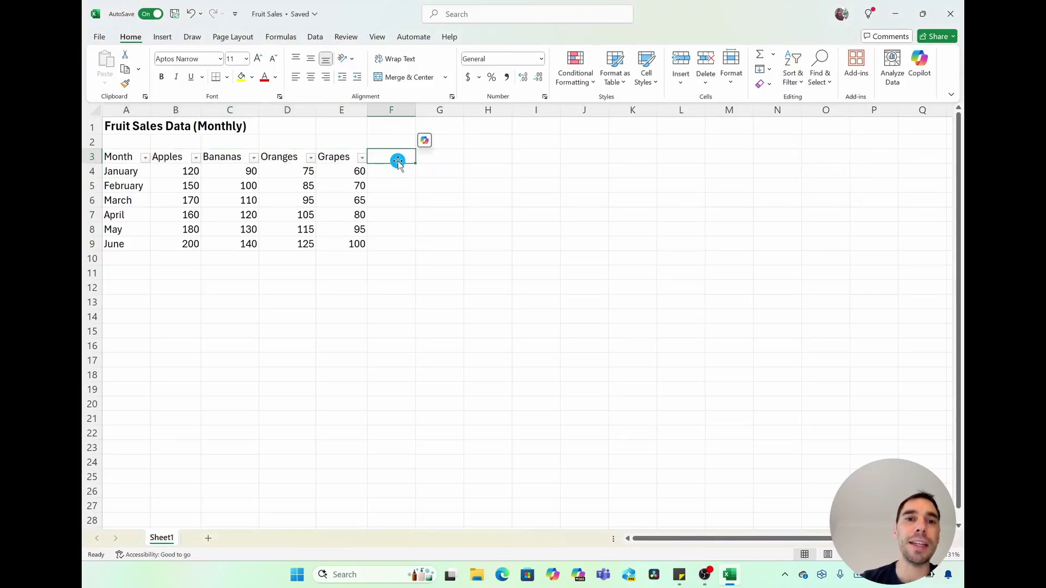
click(362, 158)
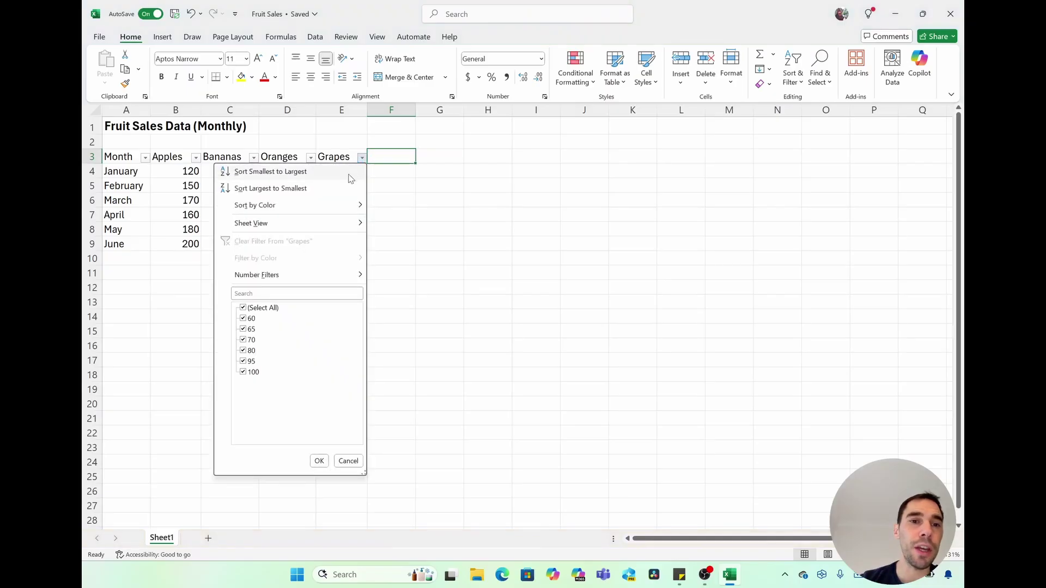
mouse_move(329, 276)
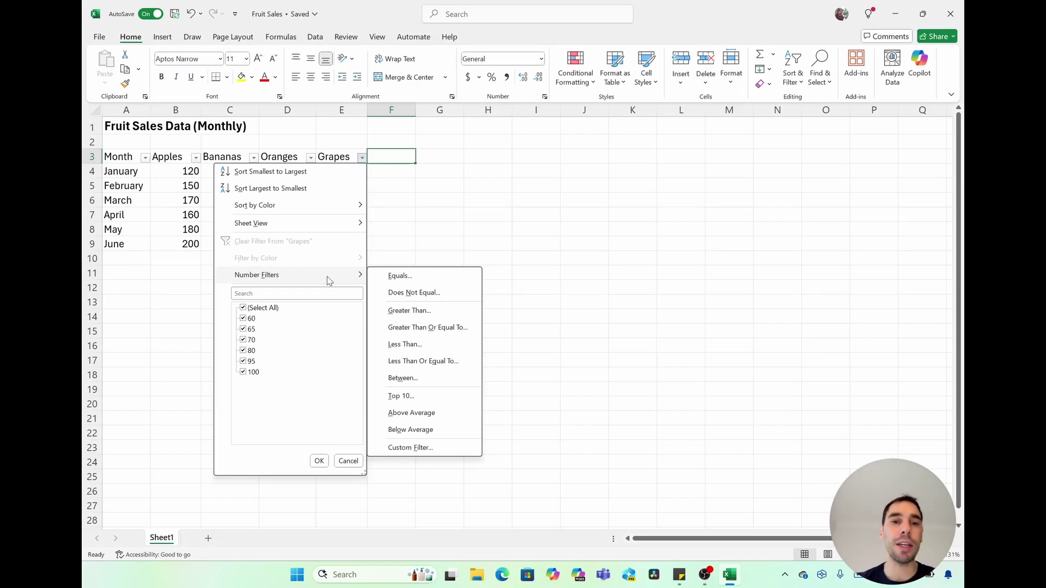
click(433, 310)
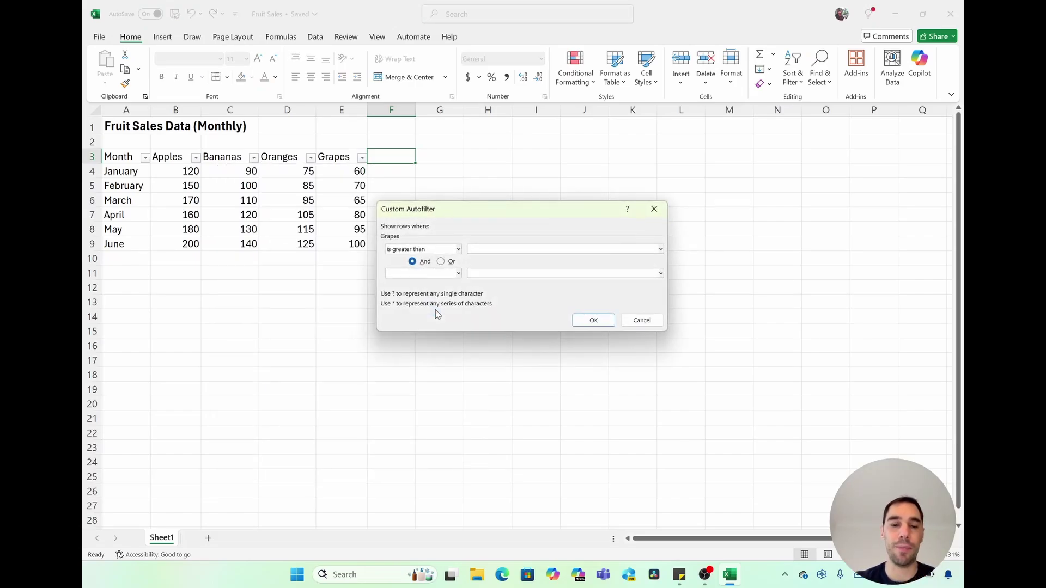
text(85)
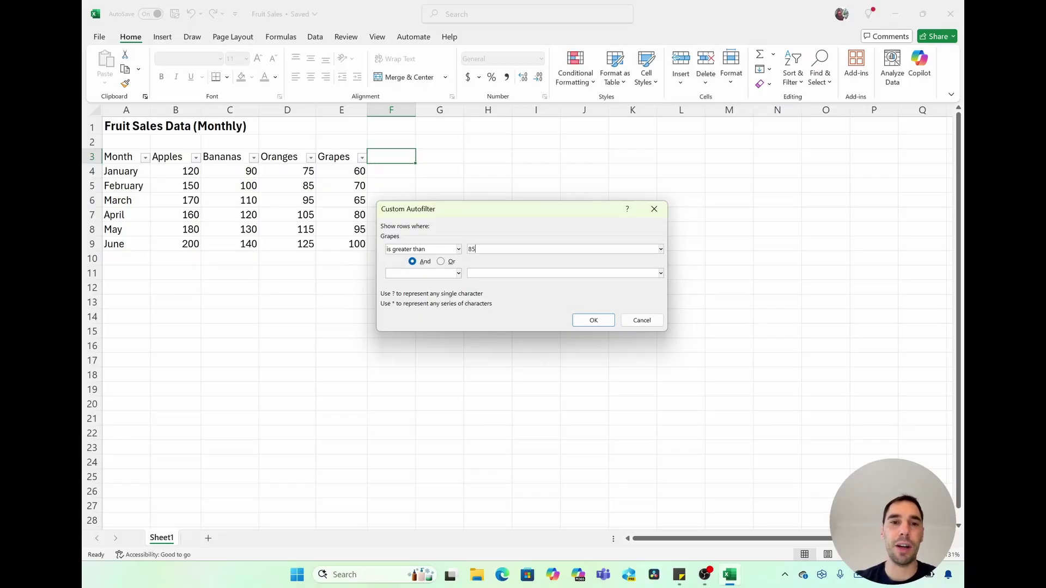
click(593, 321)
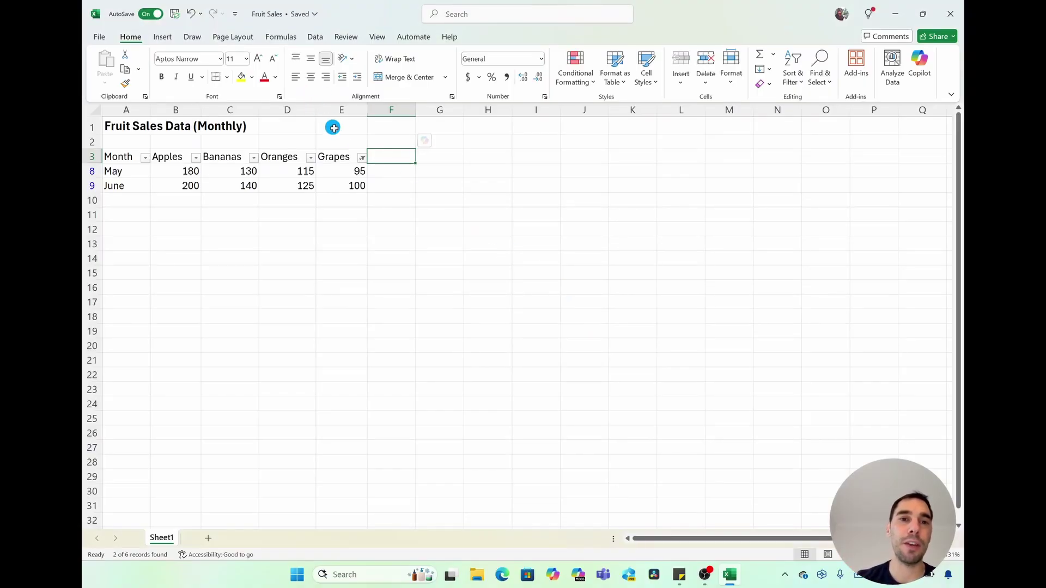
click(362, 158)
click(296, 241)
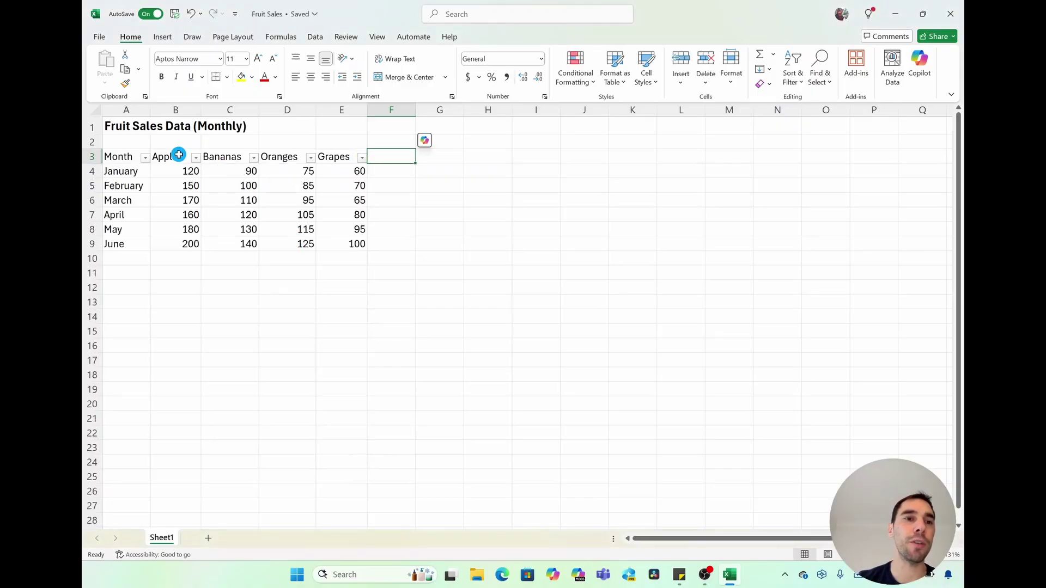
Apply a Month Text Filter 'Begins With' M, leaving only March and May
click(145, 158)
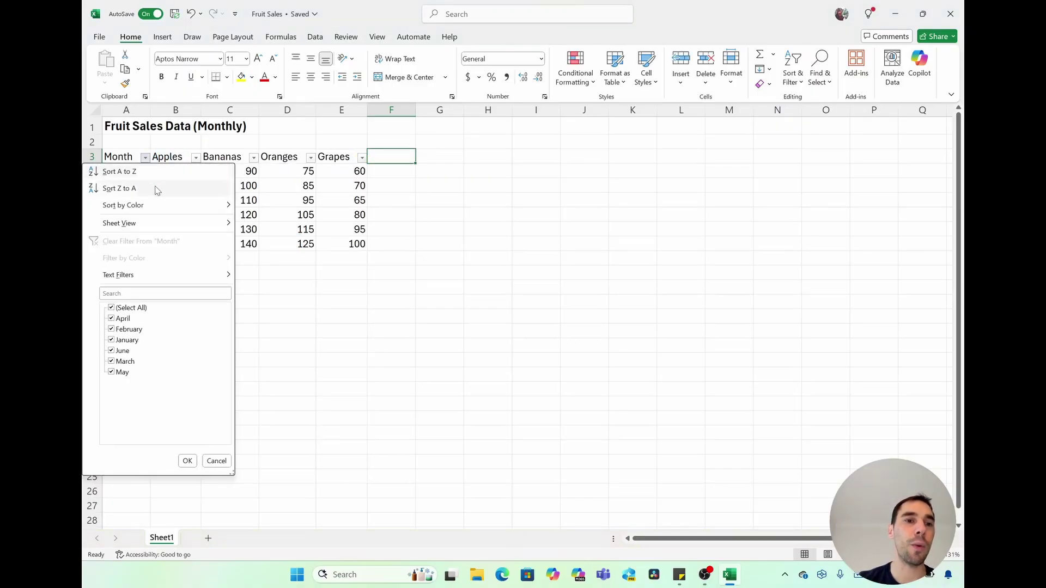
mouse_move(170, 277)
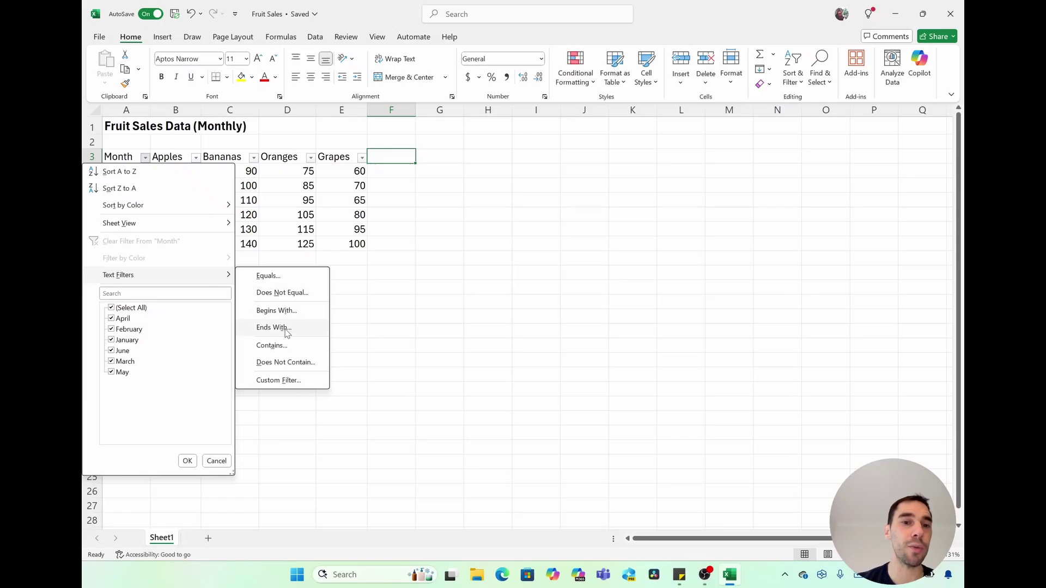
click(298, 315)
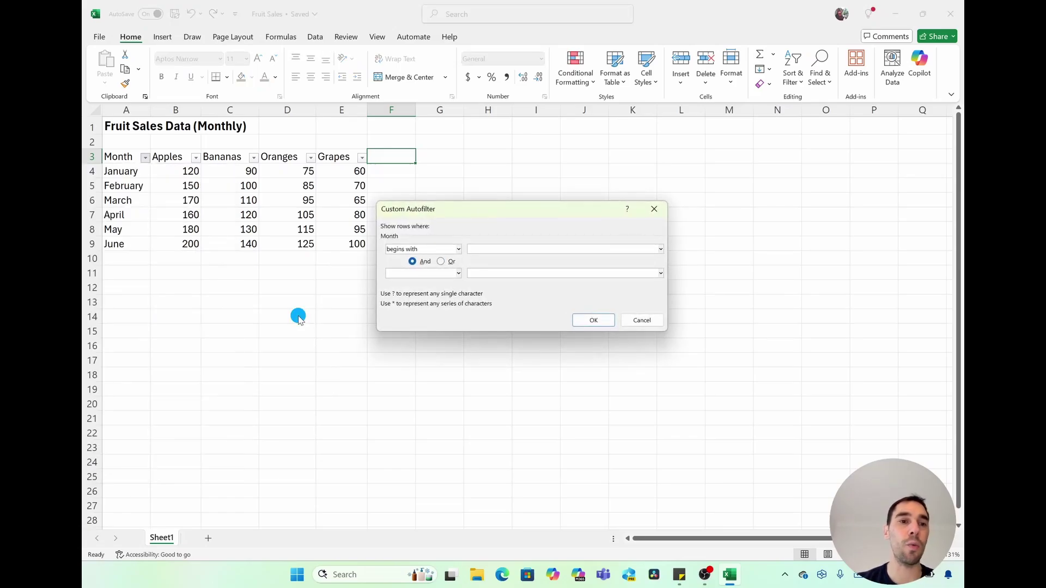
text(M)
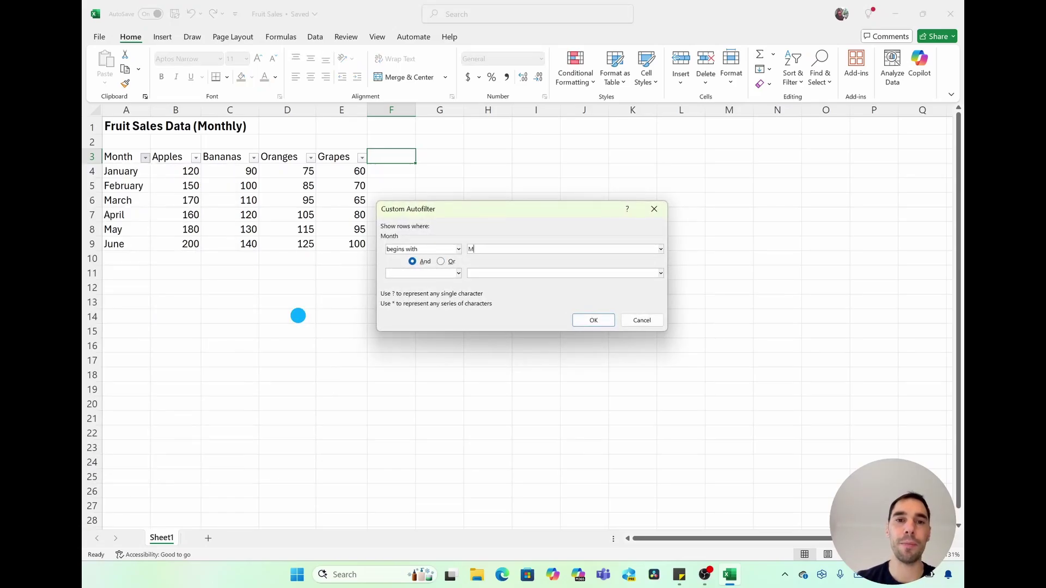
click(593, 320)
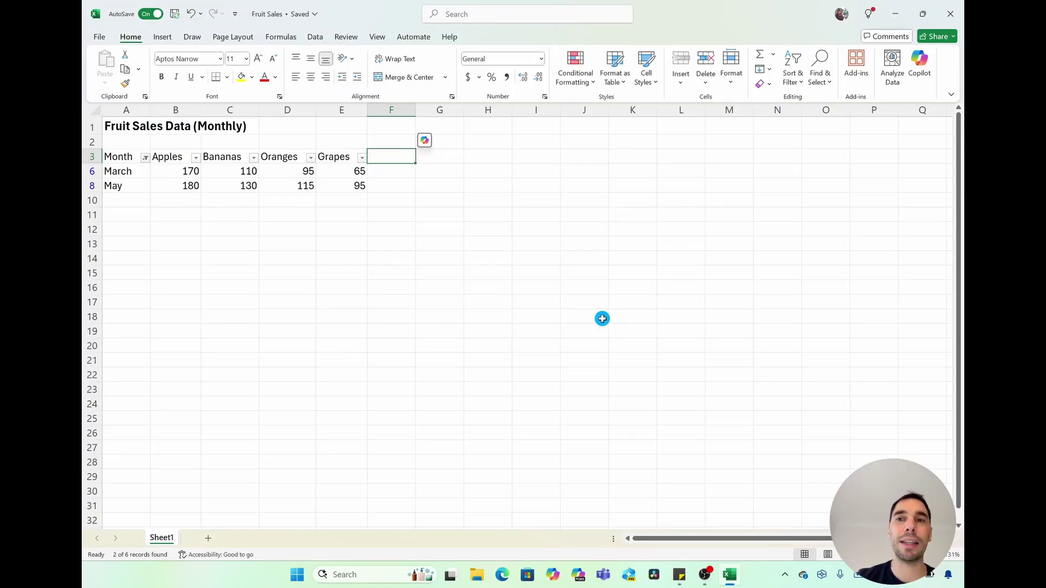
click(145, 158)
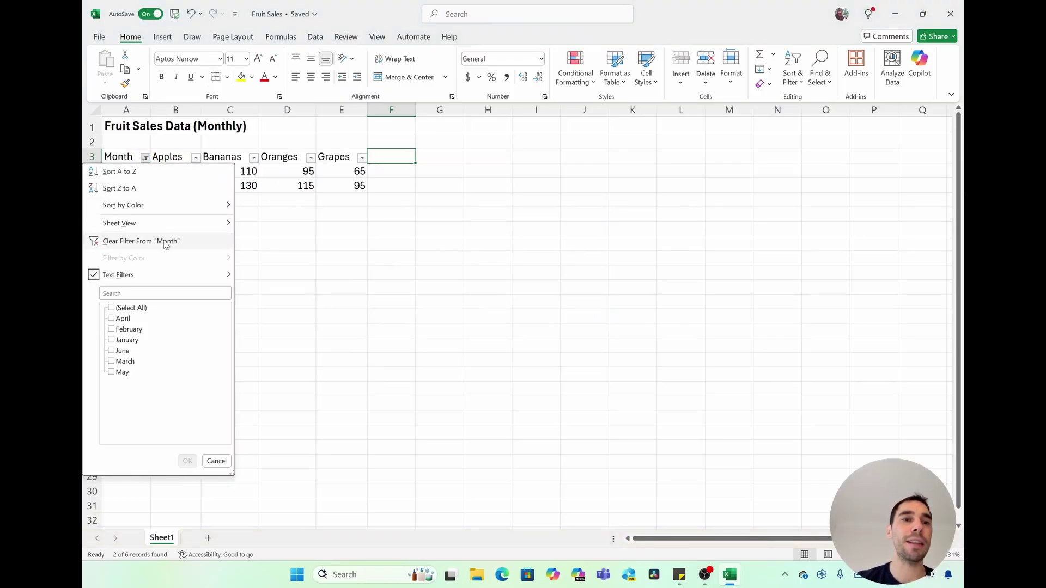